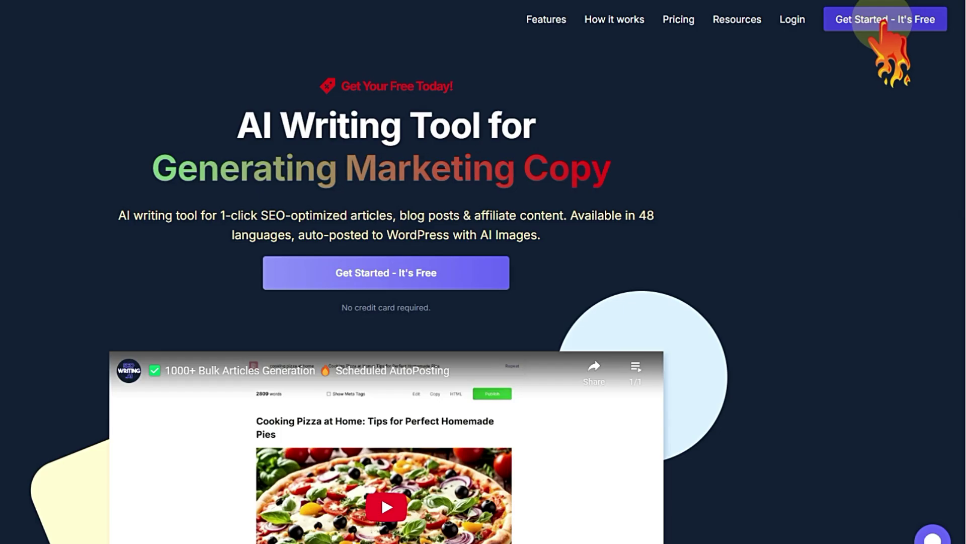
# Get started with the free account, open the 1-Click Blog Post tool and look through its settings form.
pyautogui.click(884, 22)
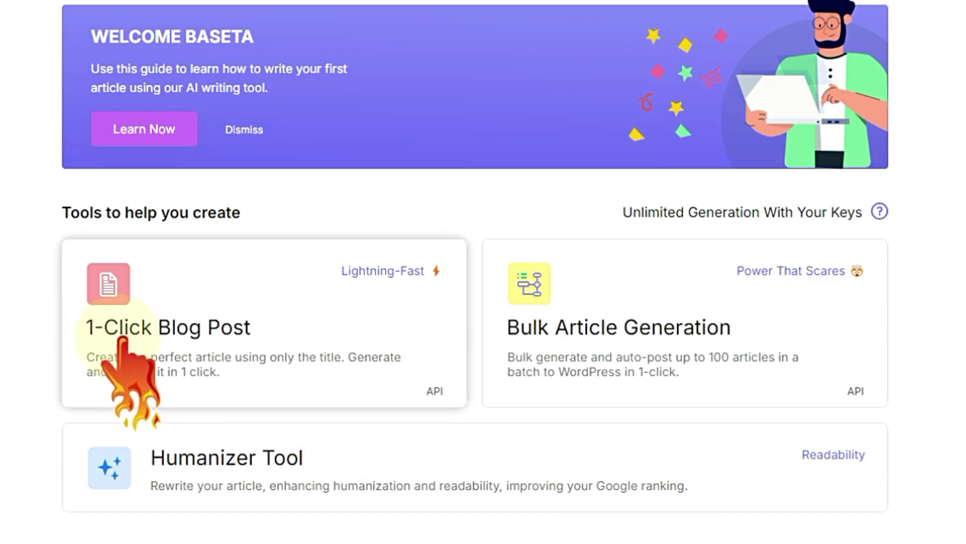
pyautogui.click(254, 342)
pyautogui.scroll(-15, 406, 281)
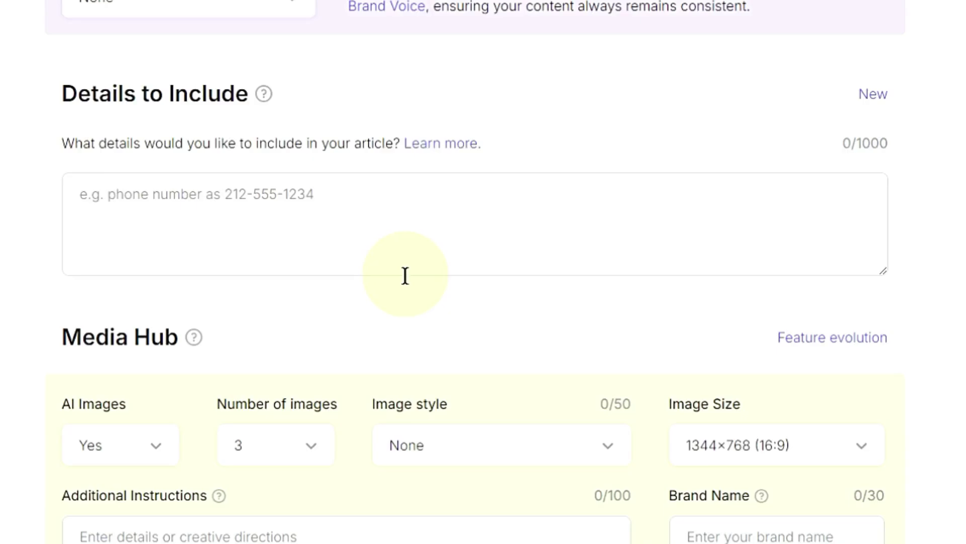
pyautogui.scroll(15, 405, 275)
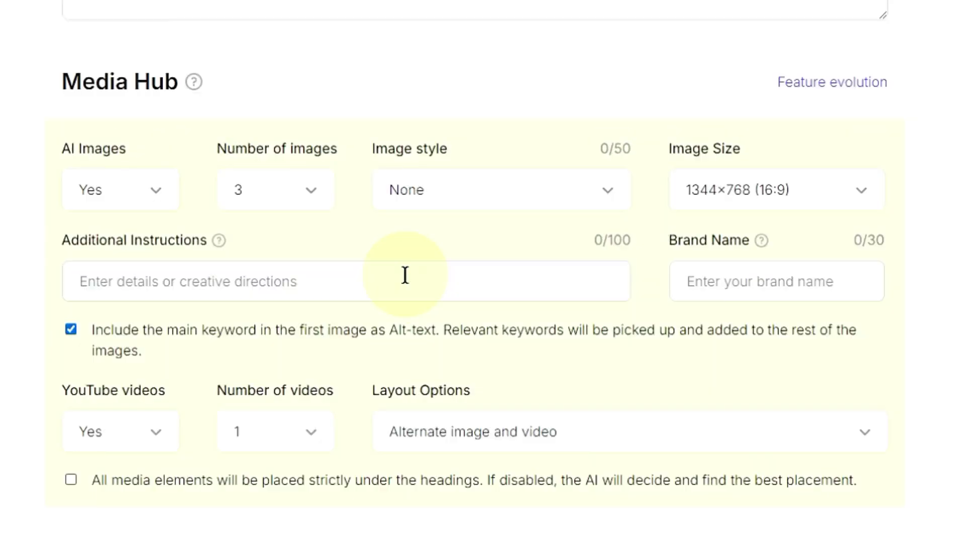
pyautogui.scroll(9, 406, 275)
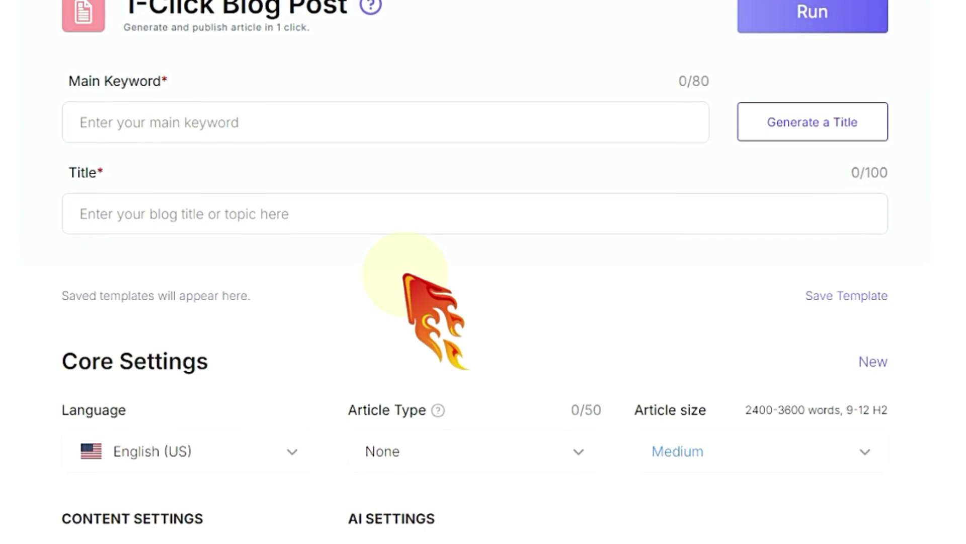
# Enter the main keyword كيف يعمل الذكاء الاصطناعي للمبتدئين and generate a title from it.
pyautogui.click(343, 129)
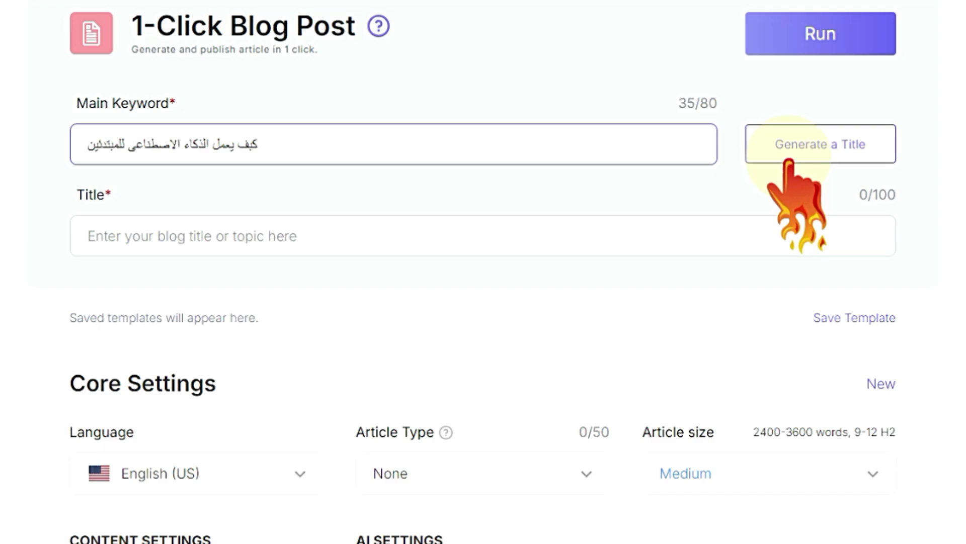
pyautogui.click(798, 153)
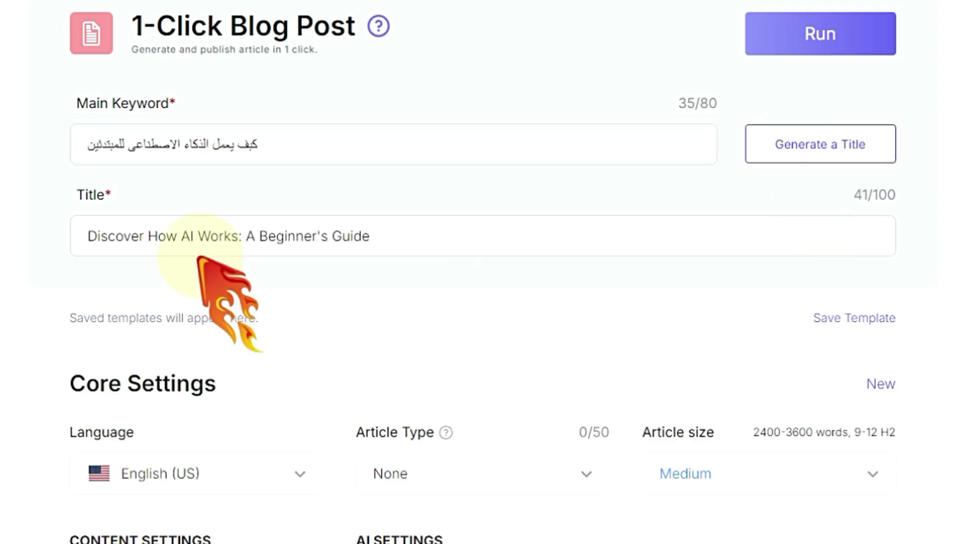
# Set the article language to Arabic and regenerate the title in that language.
pyautogui.click(208, 474)
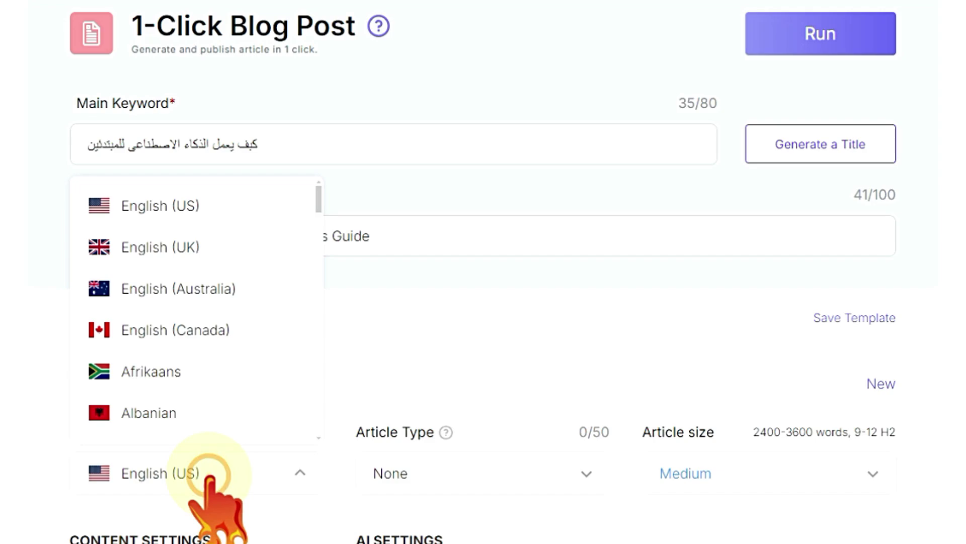
pyautogui.scroll(-3, 149, 282)
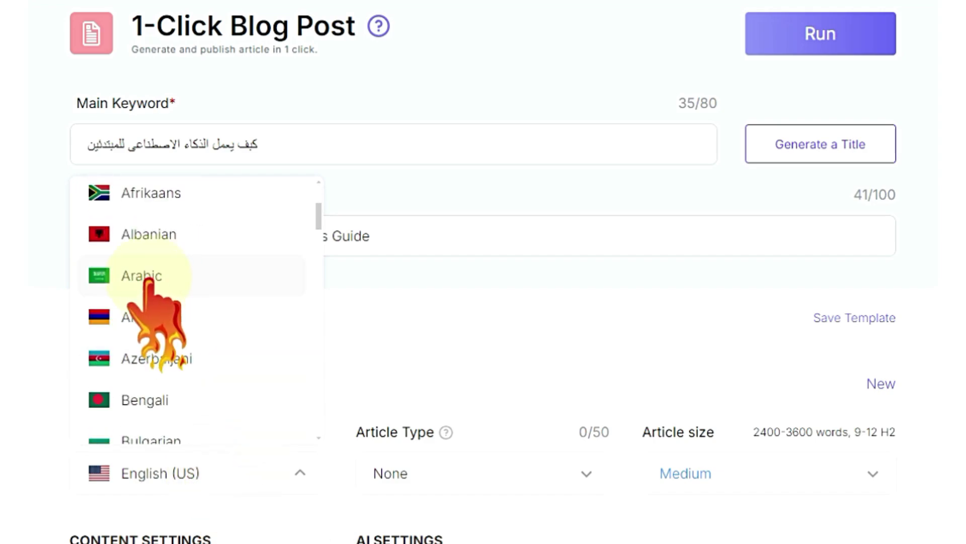
pyautogui.click(149, 279)
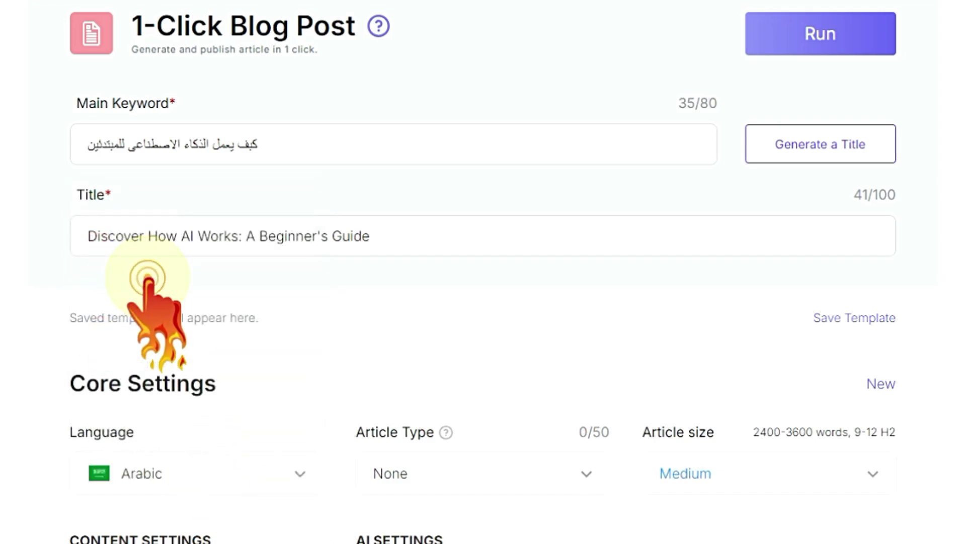
pyautogui.click(819, 146)
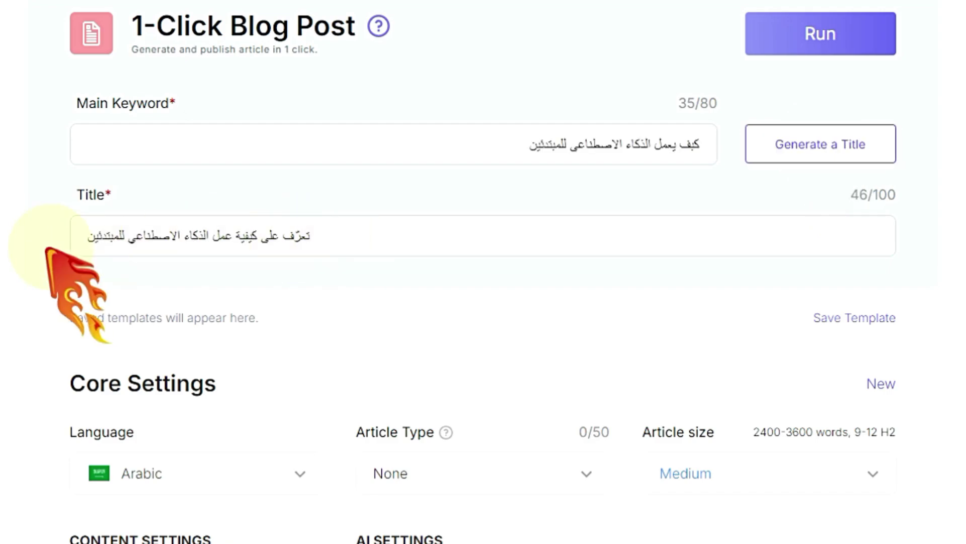
pyautogui.scroll(-6, 388, 287)
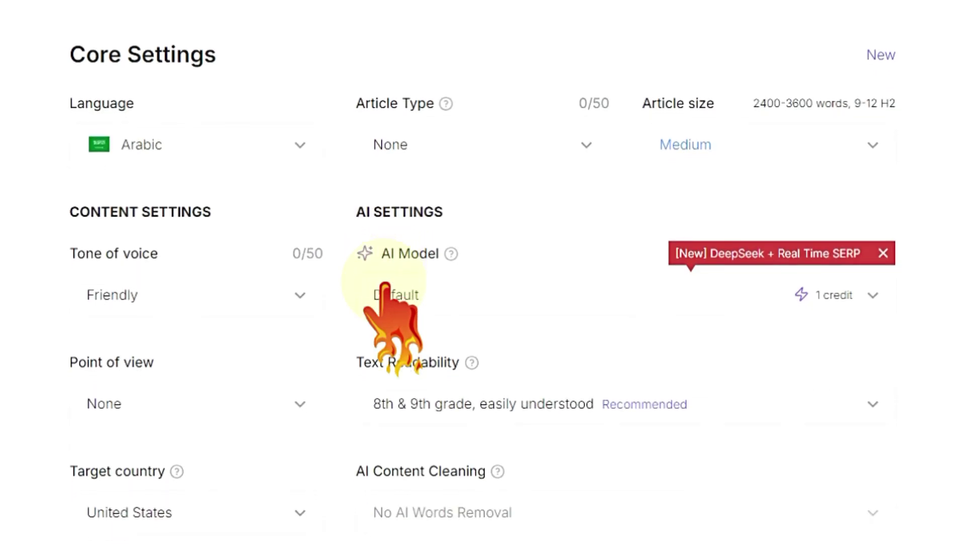
pyautogui.scroll(-2, 385, 292)
pyautogui.click(259, 54)
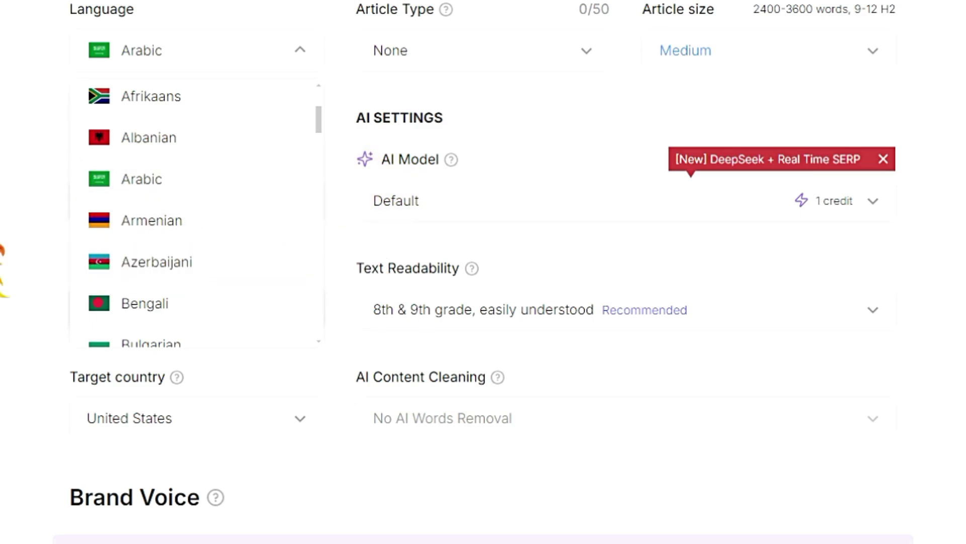
pyautogui.click(1, 197)
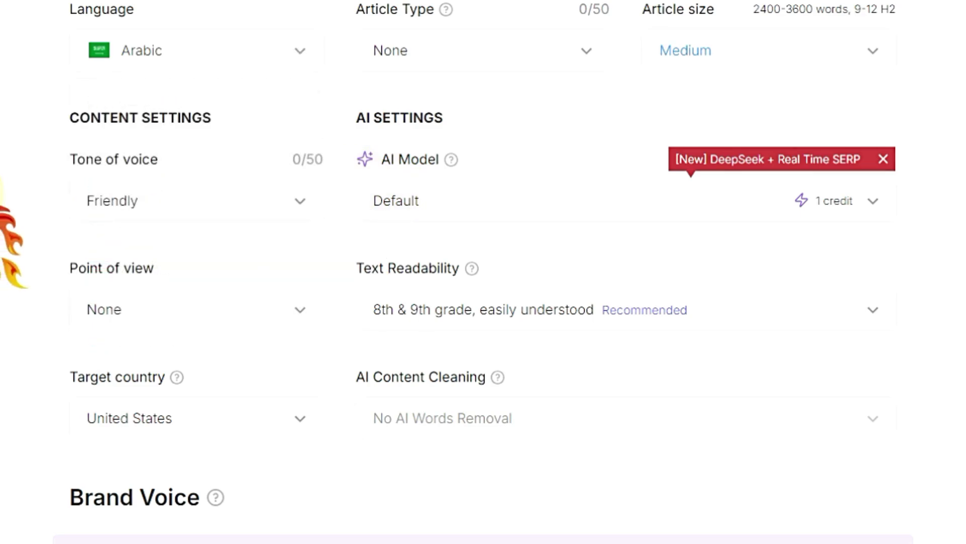
# Look through the available article types and set the article type to Tutorial.
pyautogui.click(576, 49)
pyautogui.scroll(-1, 523, 156)
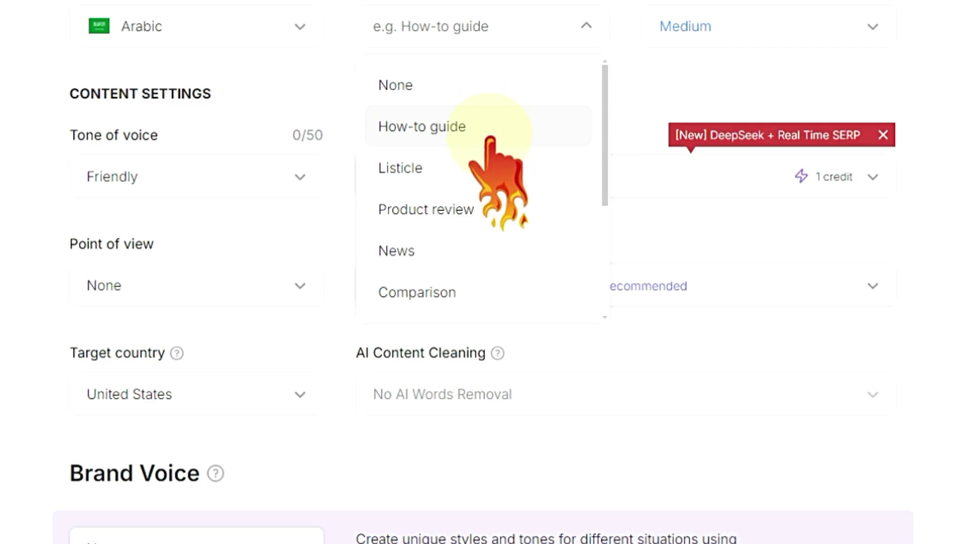
pyautogui.scroll(-2, 491, 257)
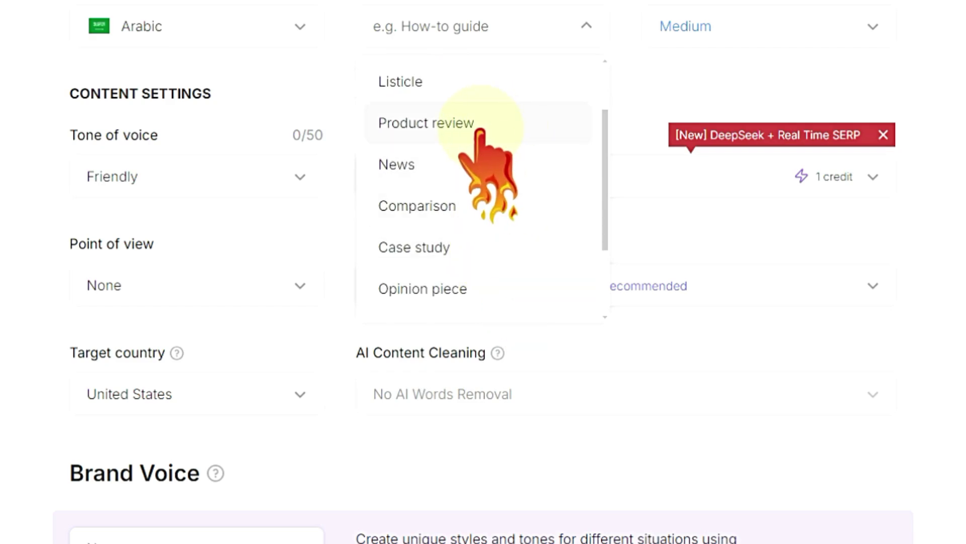
pyautogui.scroll(-3, 483, 187)
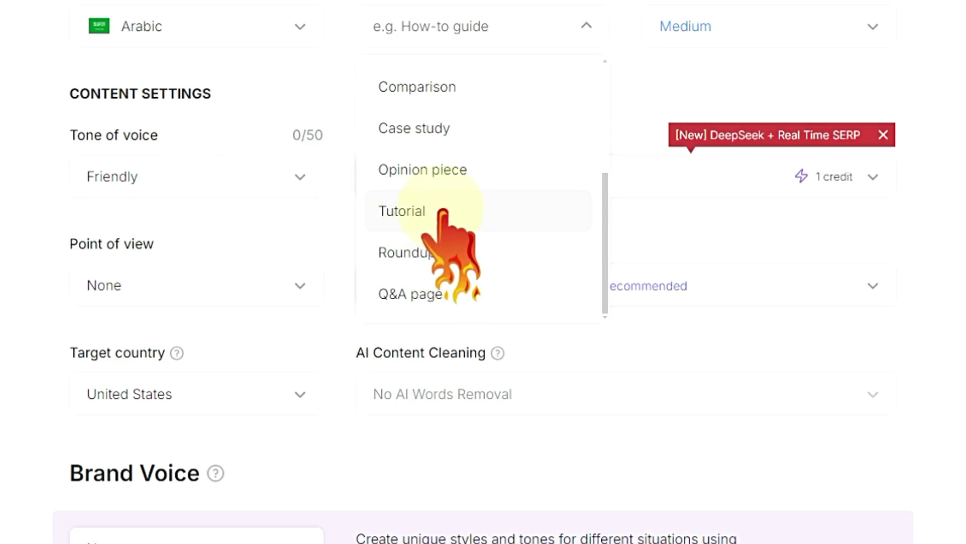
pyautogui.click(475, 212)
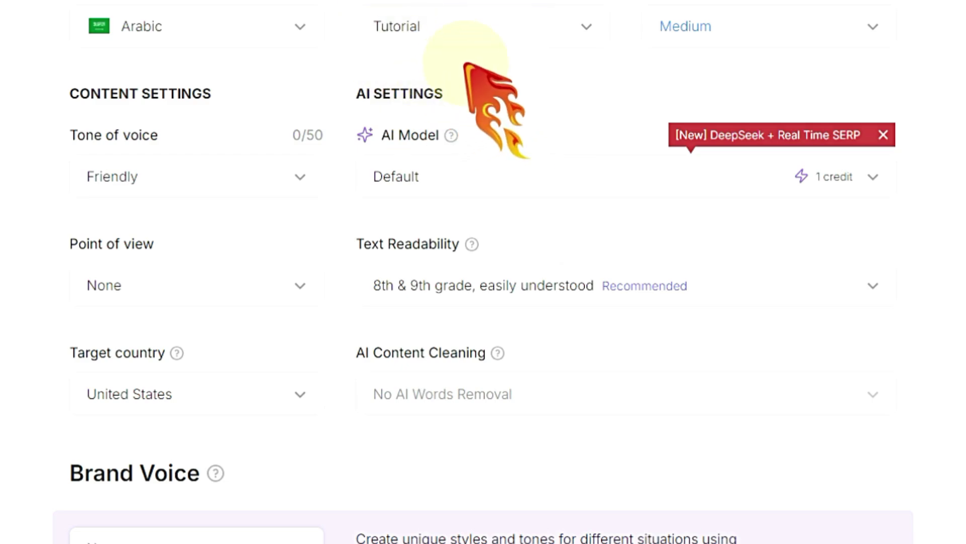
# Check the article size choices without changing the size, and set the tone of voice to Informational.
pyautogui.click(710, 29)
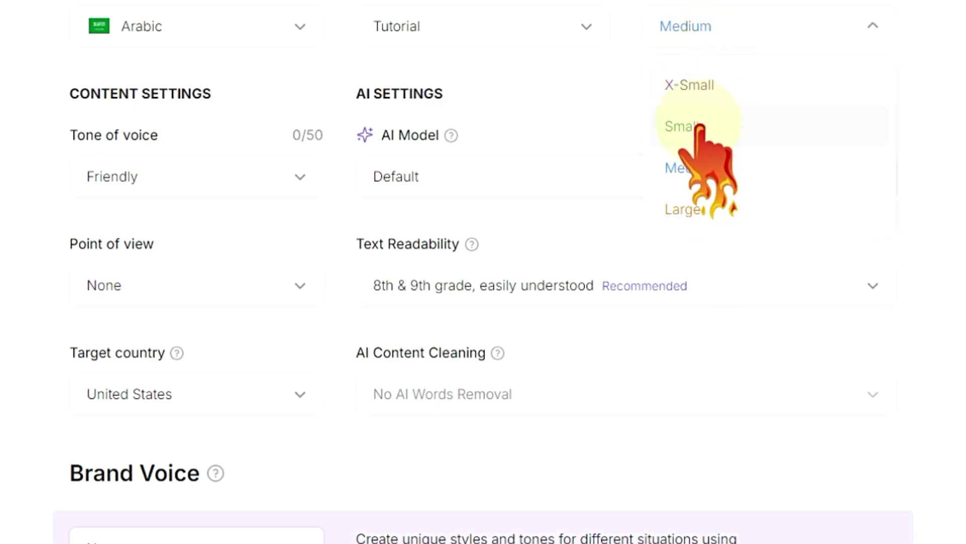
pyautogui.click(594, 180)
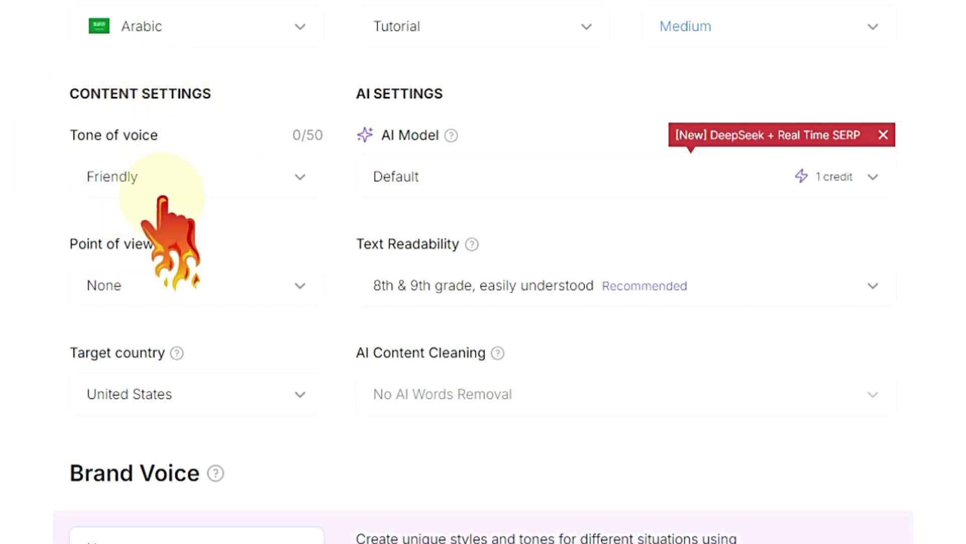
pyautogui.click(225, 171)
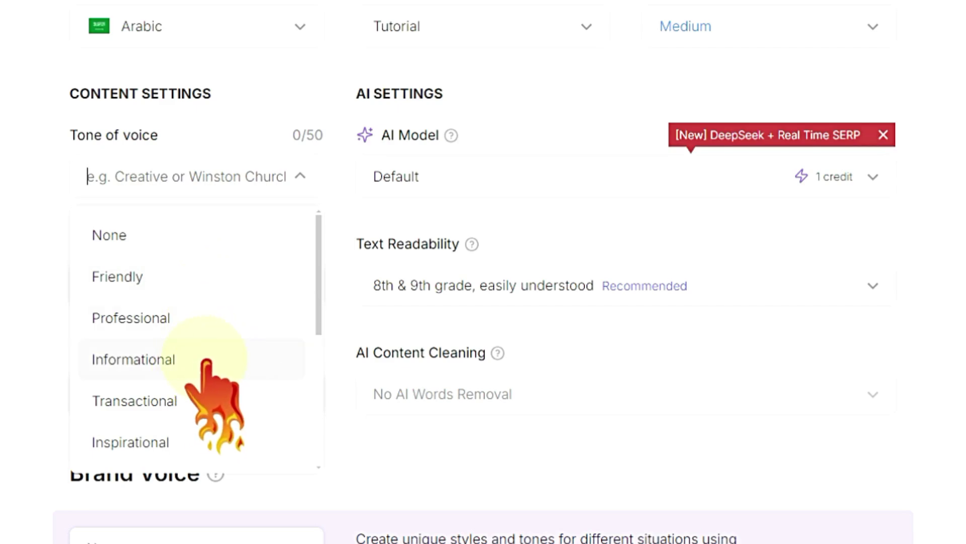
pyautogui.click(163, 357)
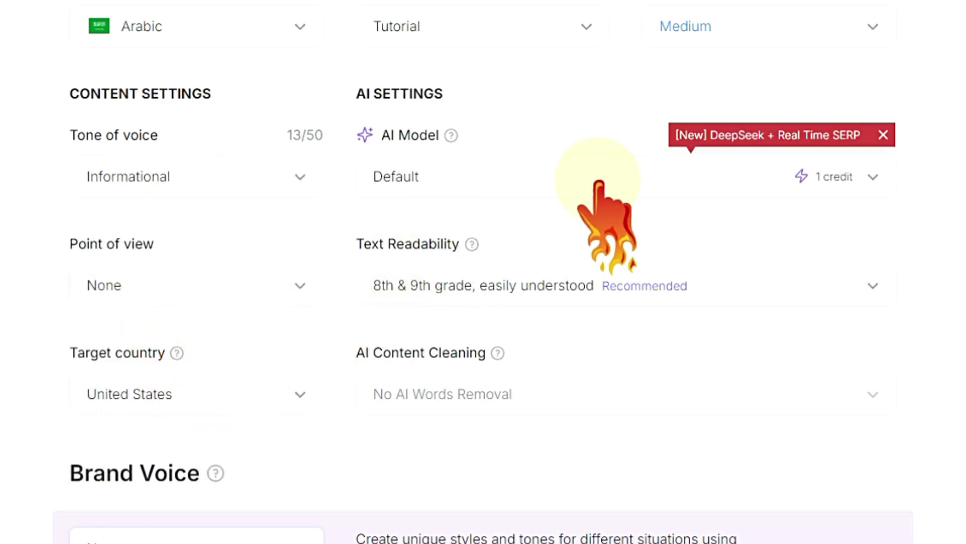
# Review the available AI models and their credit costs, and choose DeepSeek R1 + Real-Time SERP.
pyautogui.click(636, 185)
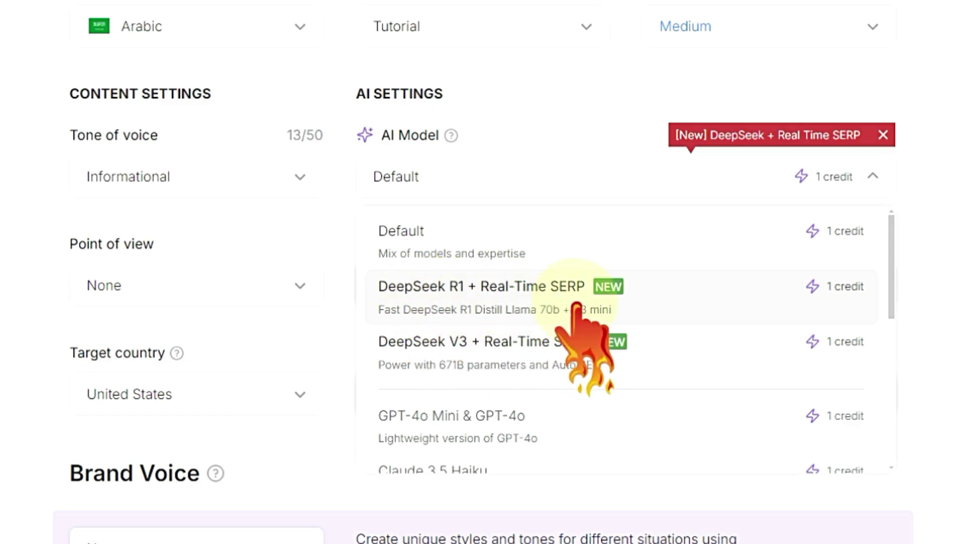
pyautogui.scroll(-2, 501, 324)
pyautogui.scroll(-3, 549, 322)
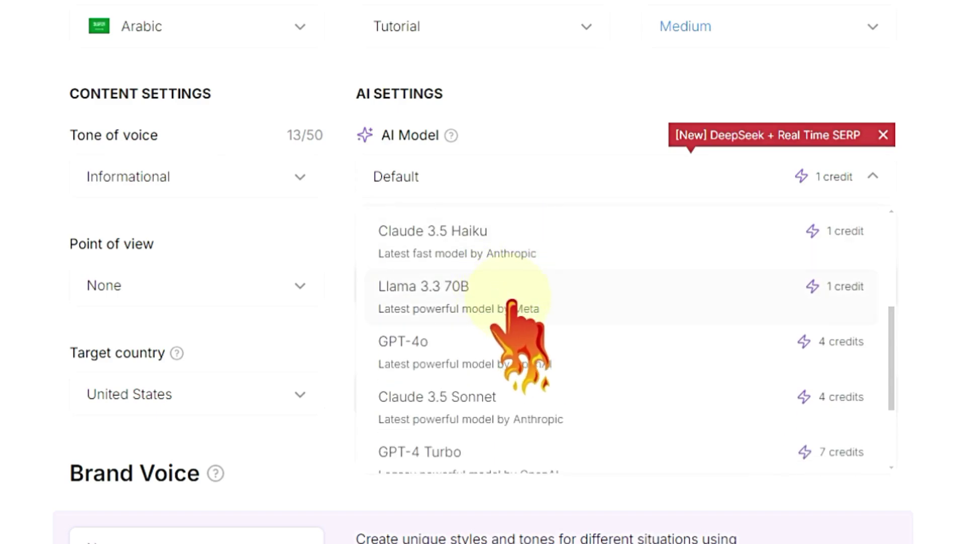
pyautogui.scroll(-2, 525, 352)
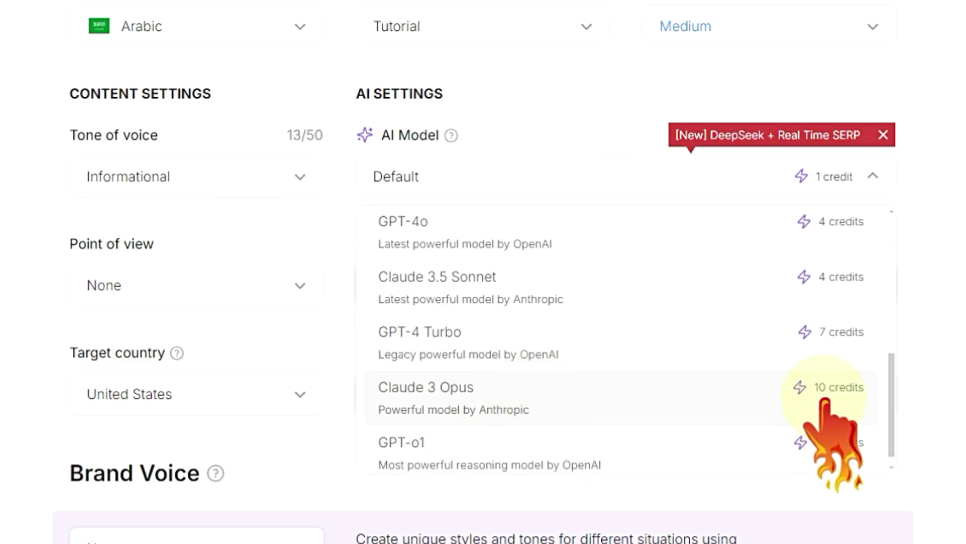
pyautogui.scroll(4, 504, 408)
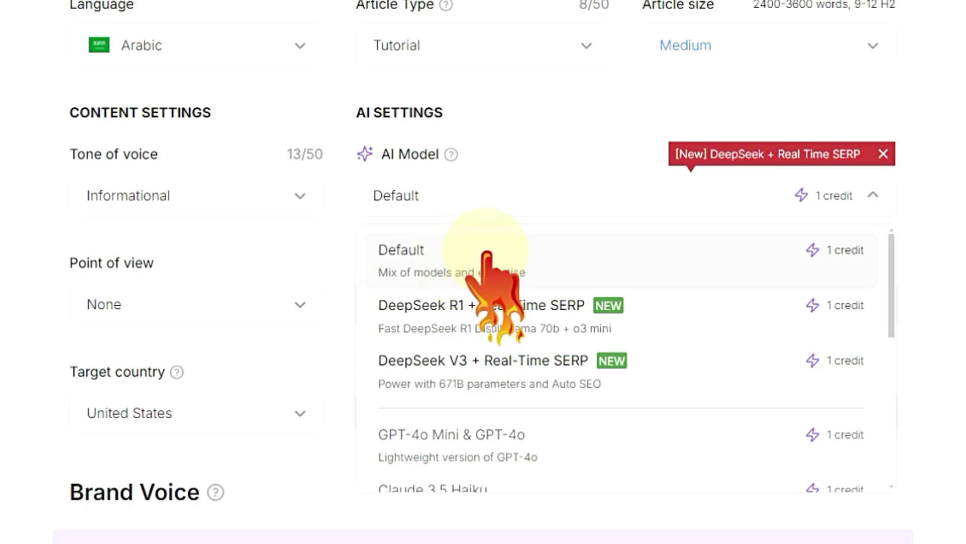
pyautogui.click(517, 306)
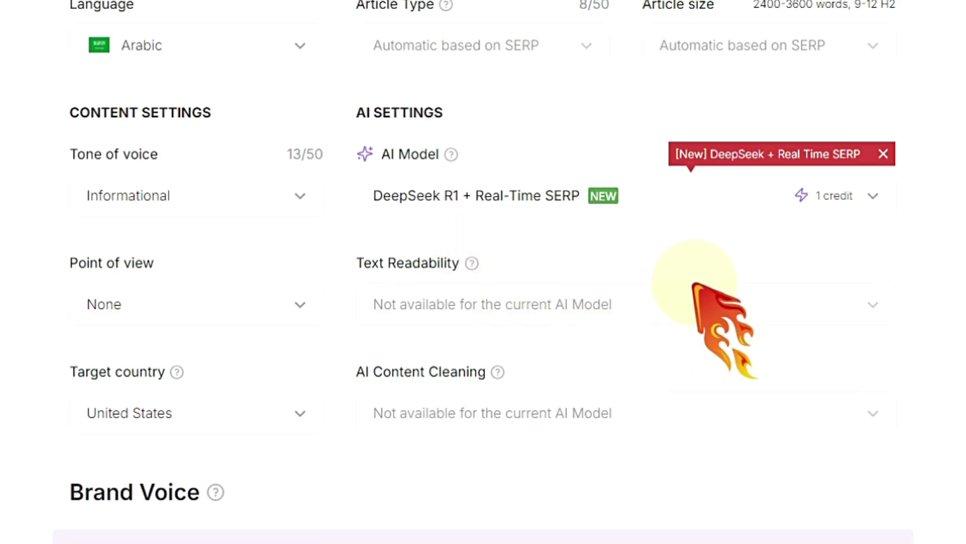
# Set the article's point of view to Third person (he, she, it, they).
pyautogui.click(195, 304)
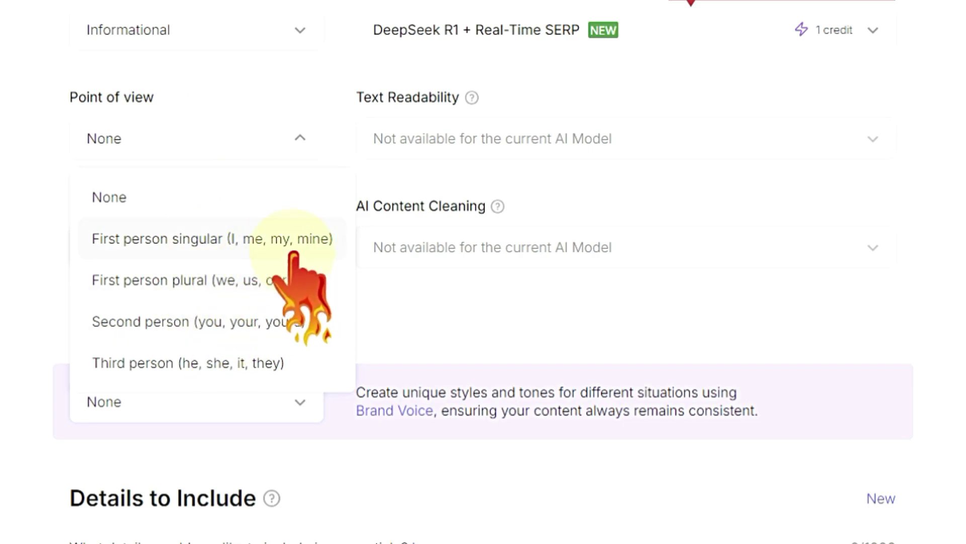
pyautogui.click(189, 363)
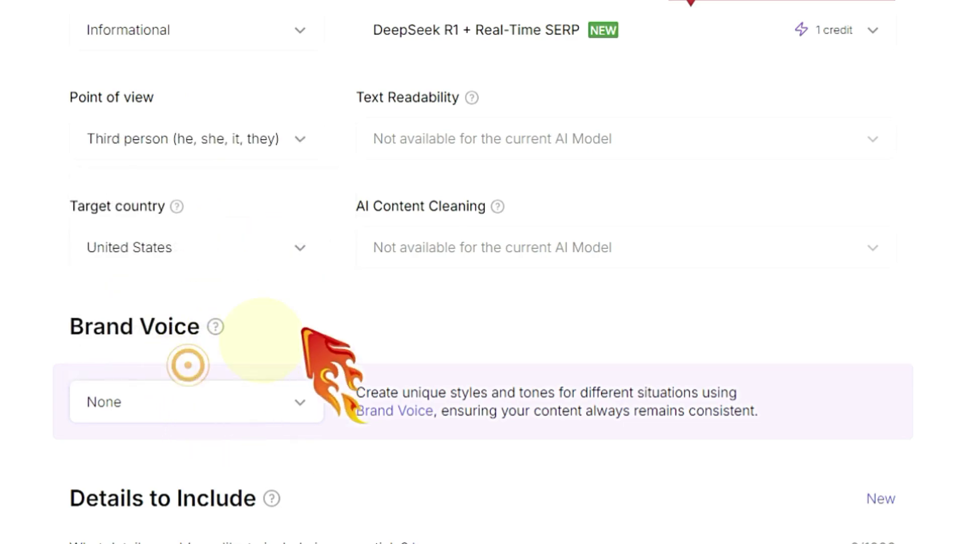
# Set the AI model back to Default and view the text readability levels without changing the selection.
pyautogui.click(603, 32)
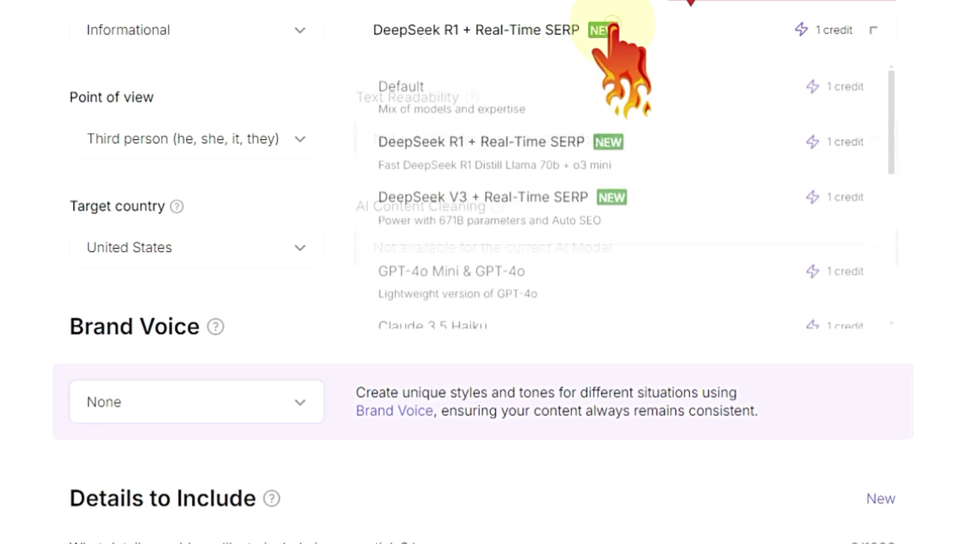
pyautogui.click(458, 90)
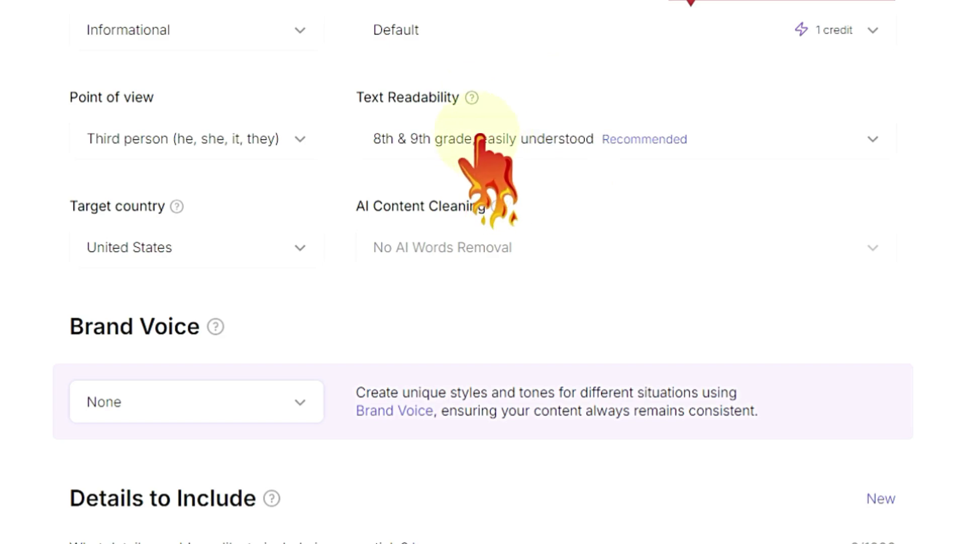
pyautogui.click(488, 139)
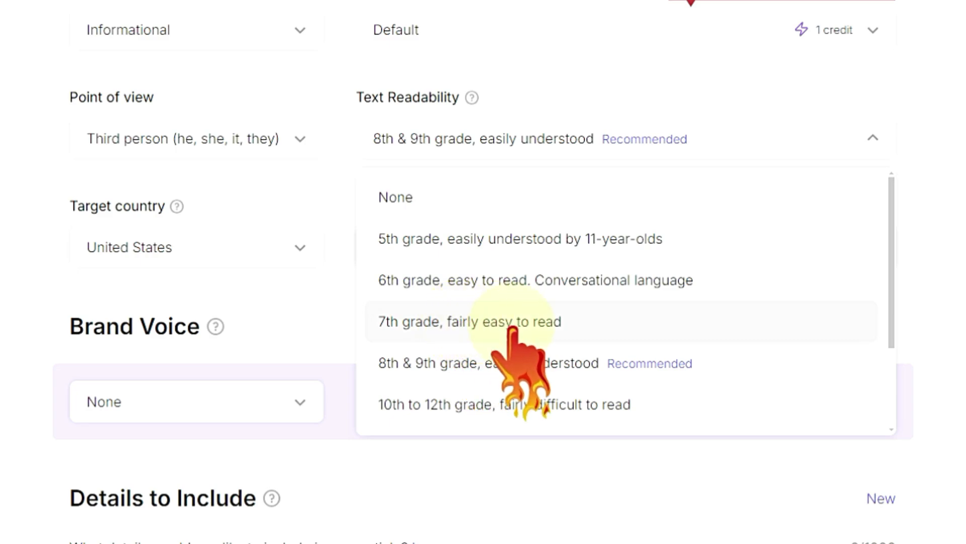
pyautogui.click(959, 214)
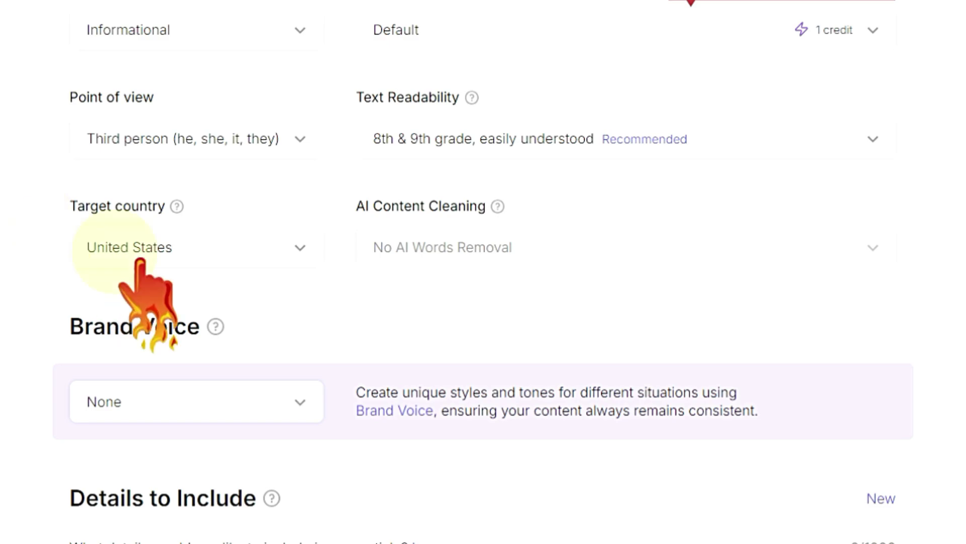
# Set the target country to Egypt and add the YouTube channel link, labelled صفحة اليوتيوب, to the details to include in the article.
pyautogui.scroll(-5, 236, 251)
pyautogui.scroll(-3, 259, 211)
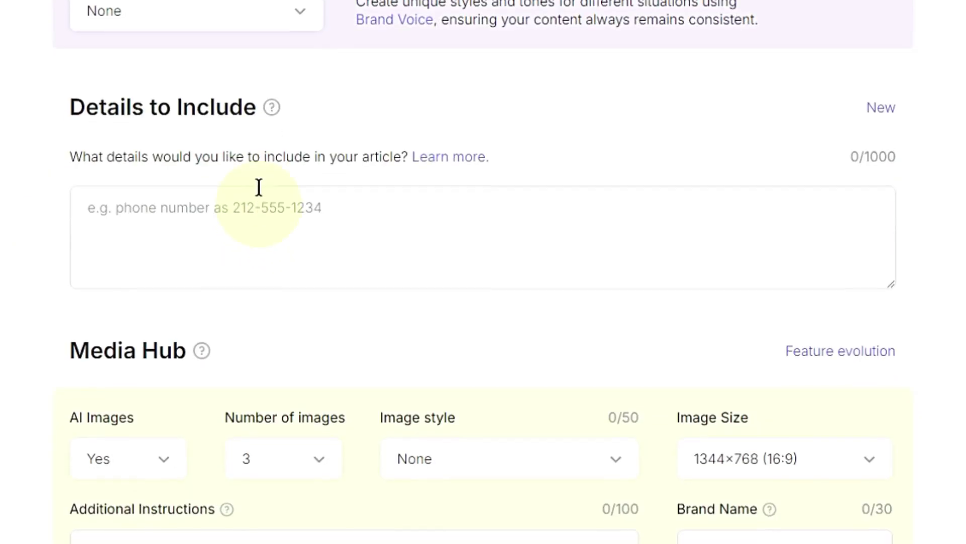
pyautogui.scroll(5, 501, 91)
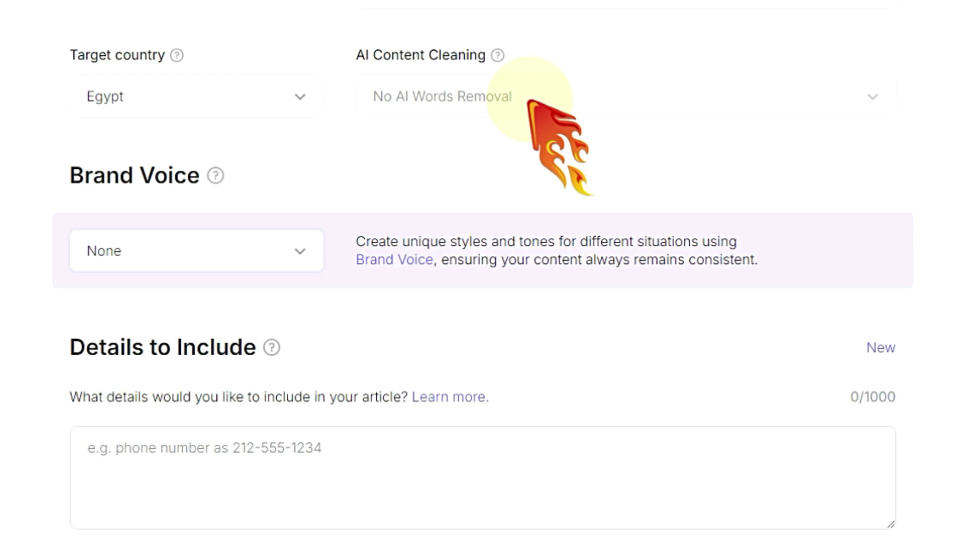
pyautogui.scroll(-4, 530, 101)
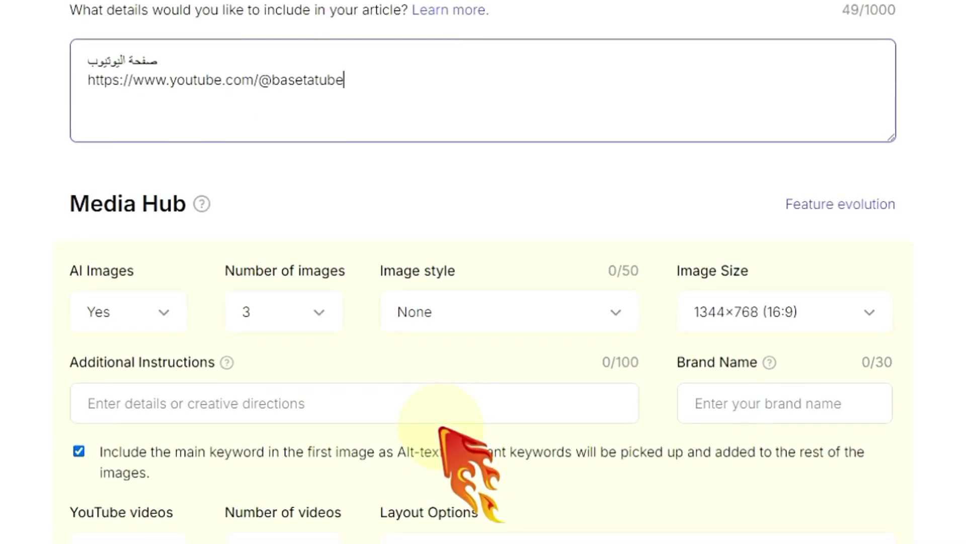
# Set the number of AI images to 3 in the Media Hub and the image style to Cyberpunk.
pyautogui.scroll(-2, 463, 399)
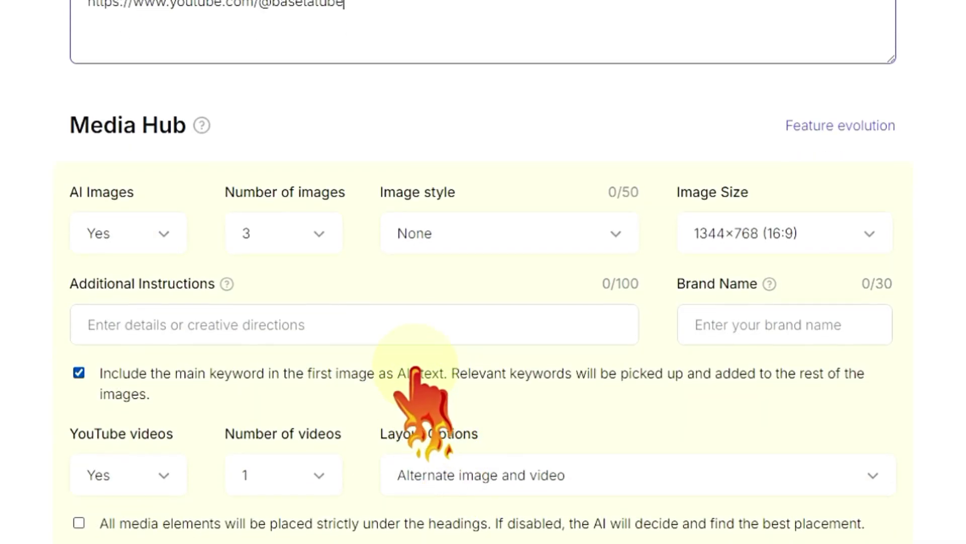
pyautogui.click(158, 235)
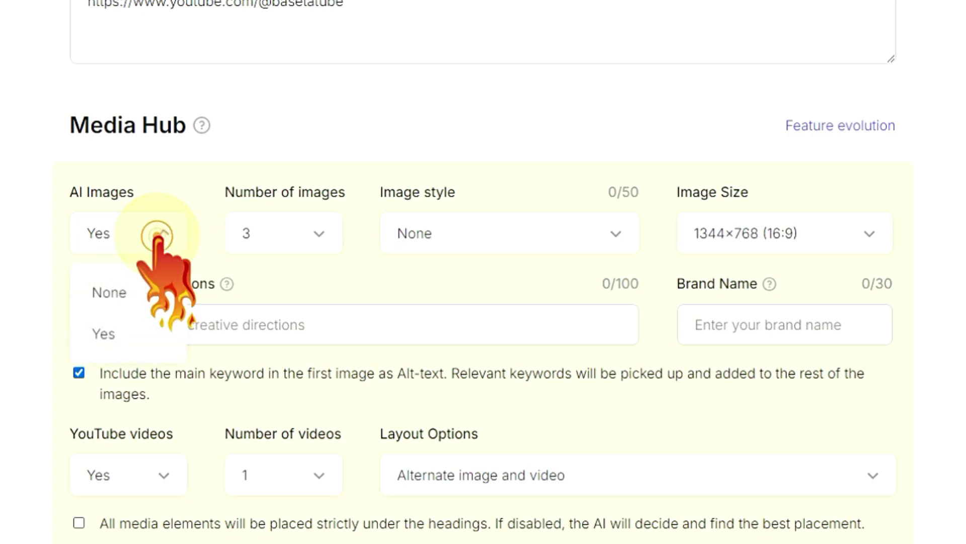
pyautogui.click(10, 311)
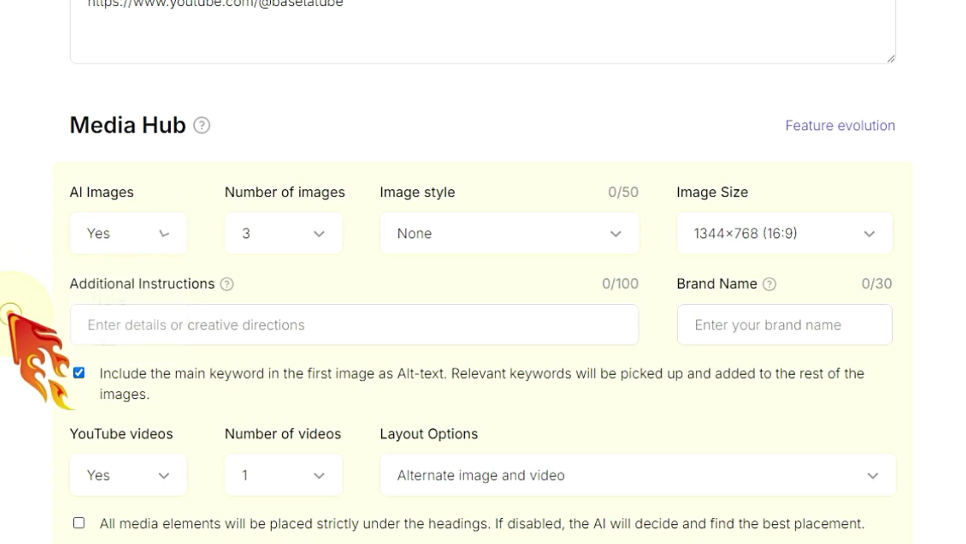
pyautogui.click(319, 235)
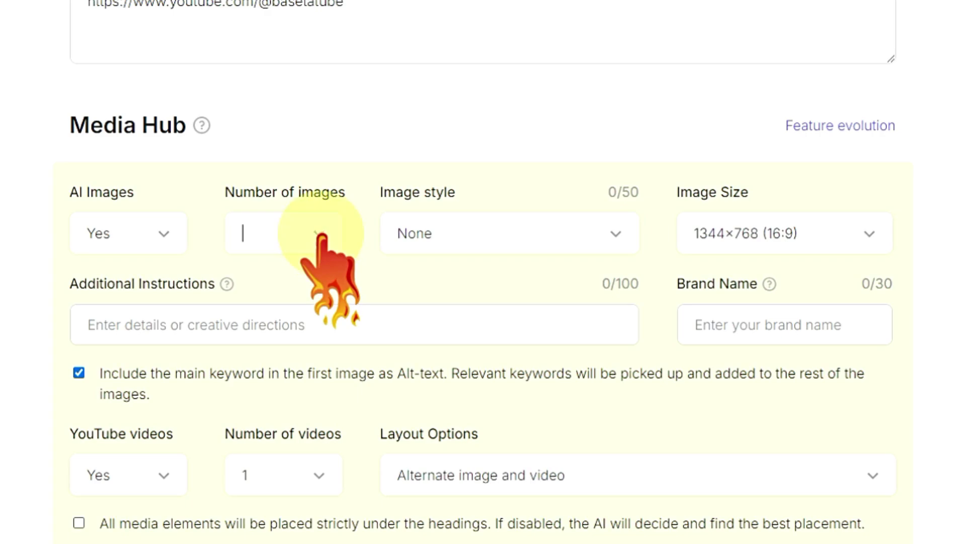
pyautogui.write('3')
pyautogui.click(367, 270)
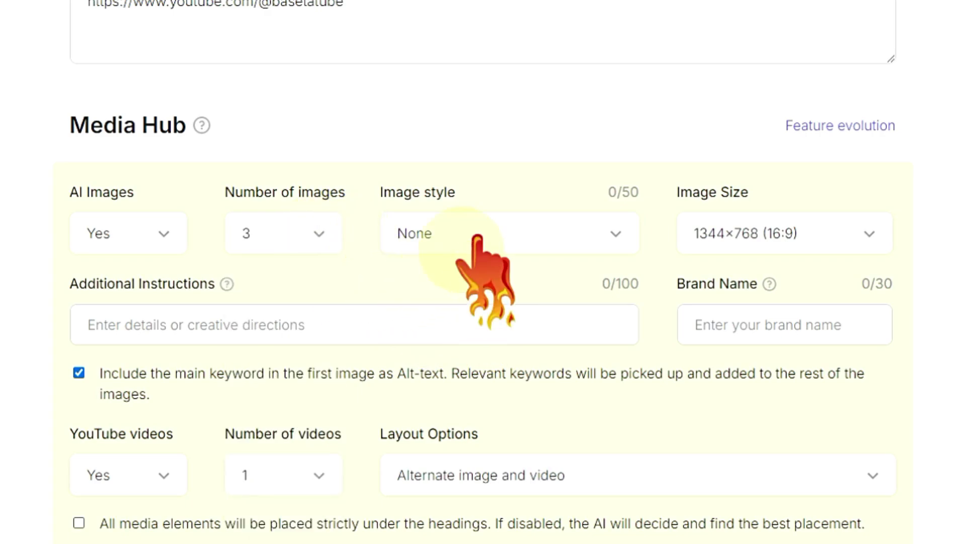
pyautogui.click(512, 231)
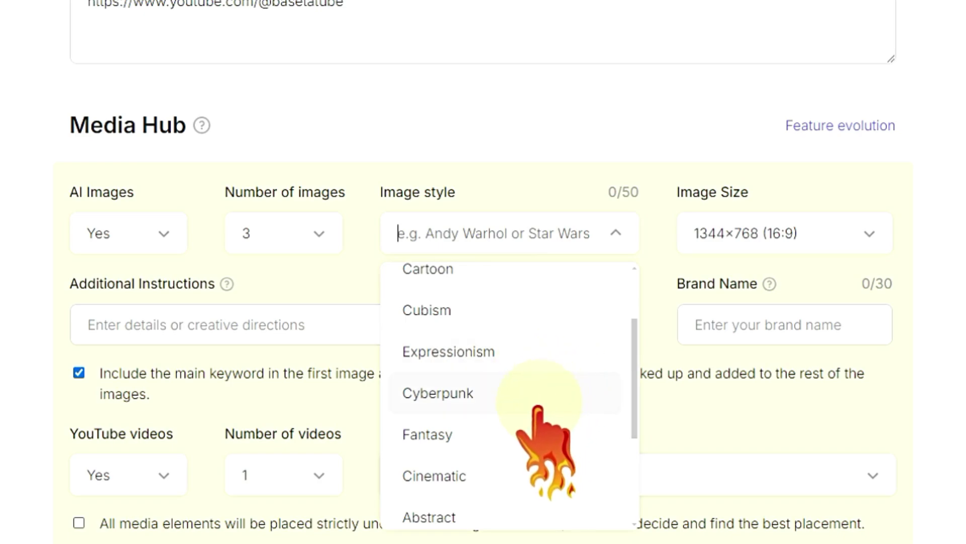
pyautogui.click(461, 399)
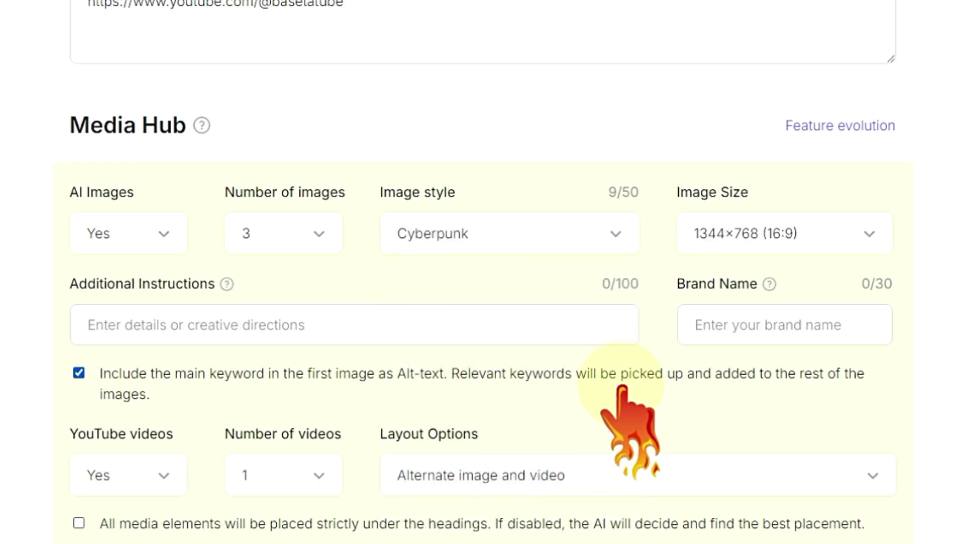
# View the image size choices, the additional instructions field and the YouTube videos choices in the Media Hub.
pyautogui.click(784, 233)
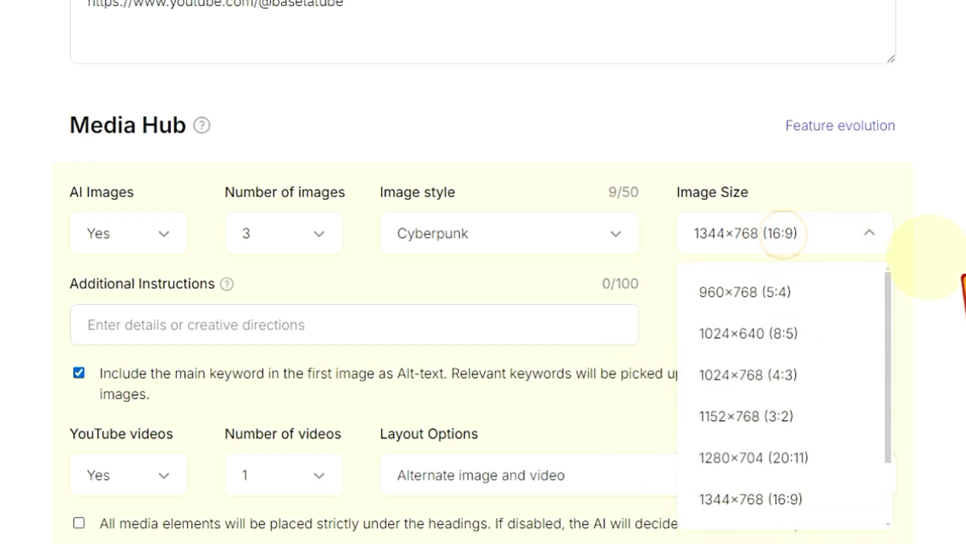
pyautogui.click(955, 276)
pyautogui.click(283, 323)
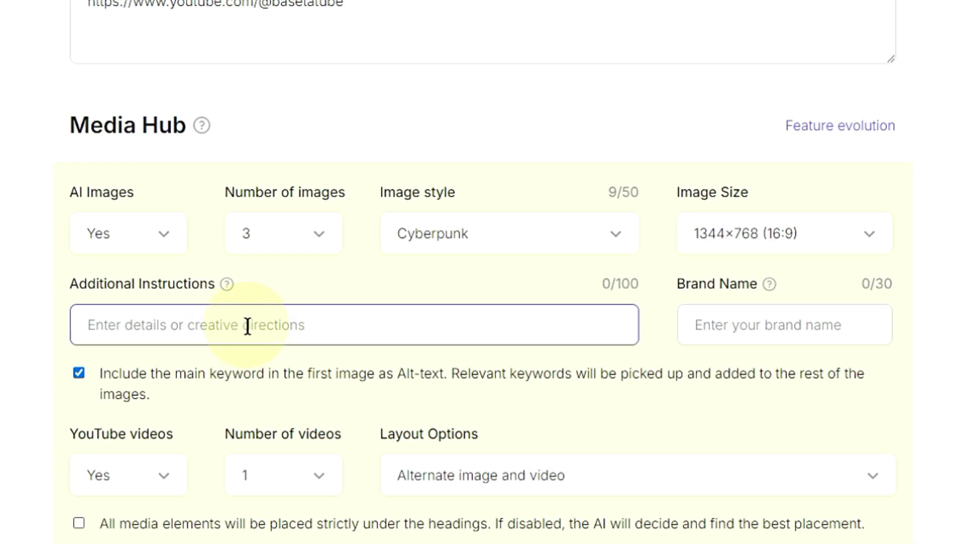
pyautogui.scroll(-4, 403, 428)
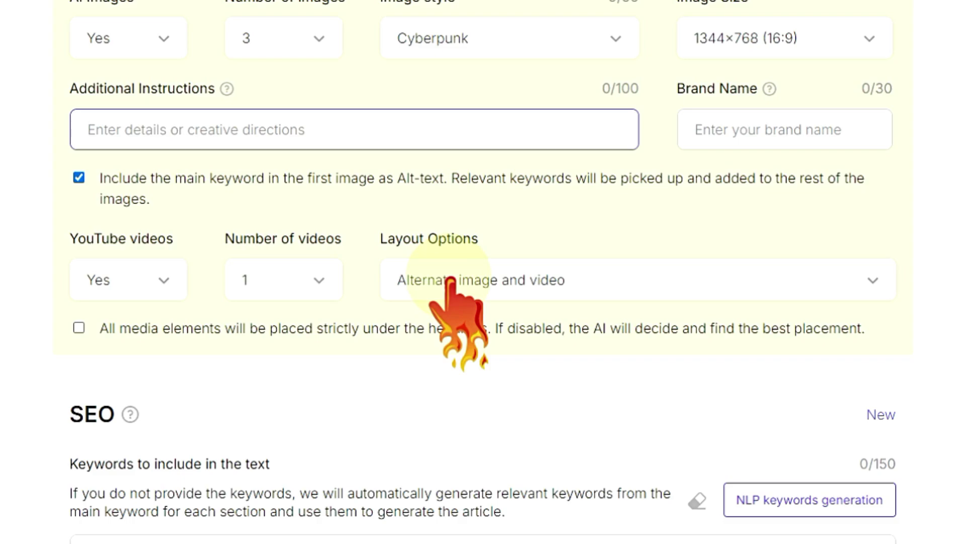
pyautogui.click(144, 277)
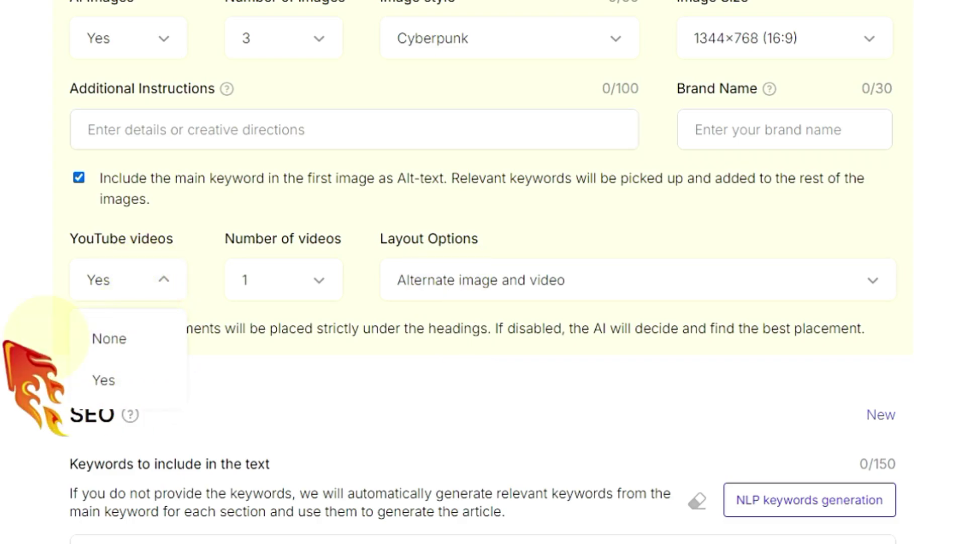
# Try adding the SEO keyword الذكاء الاصطناعى and generating related NLP keywords, and clear the keyword list.
pyautogui.scroll(-2, 353, 335)
pyautogui.scroll(-5, 346, 501)
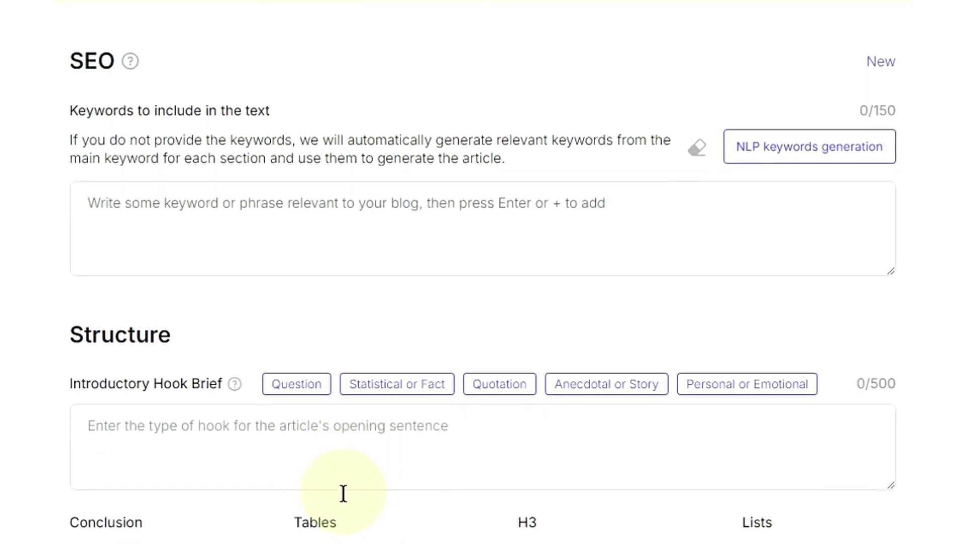
pyautogui.scroll(-1, 342, 489)
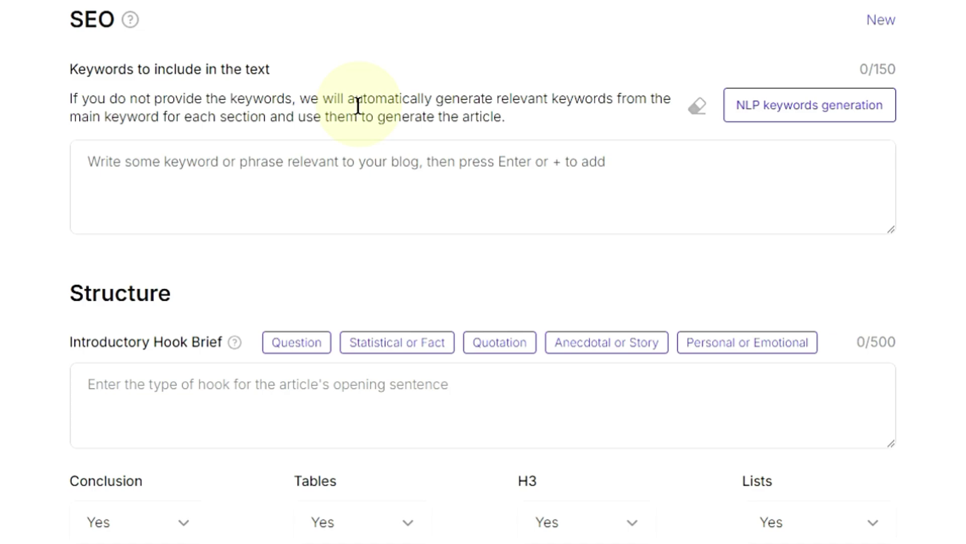
pyautogui.scroll(1, 274, 223)
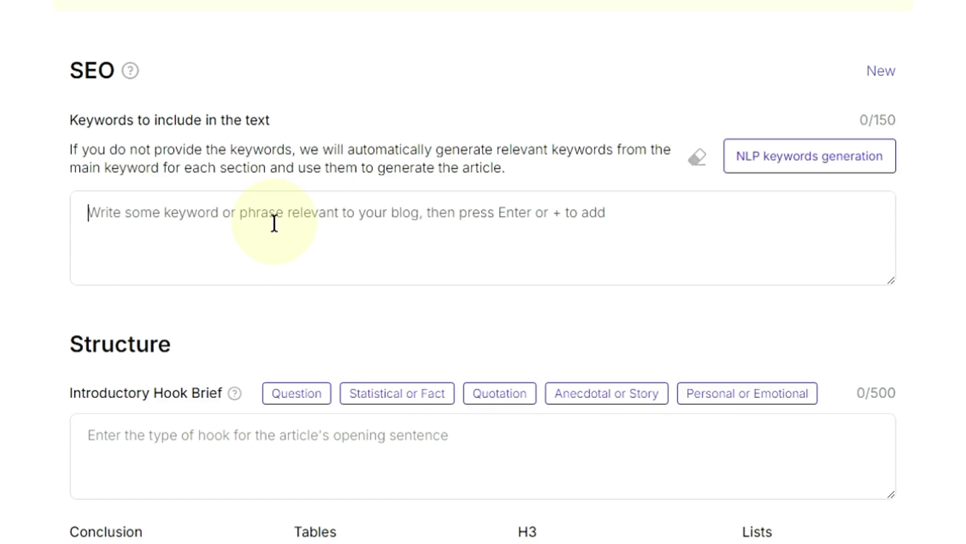
pyautogui.write('الذكاء الاصطناعى')
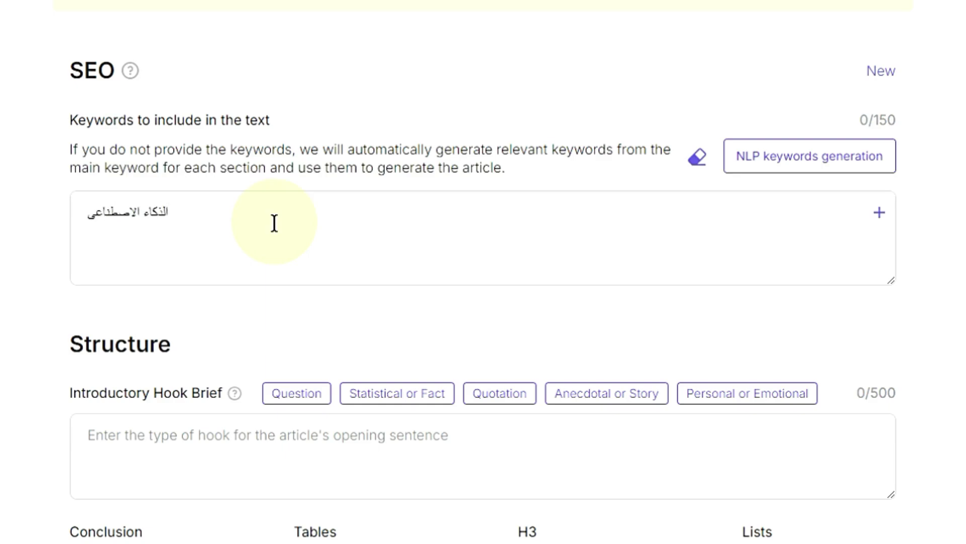
pyautogui.click(880, 212)
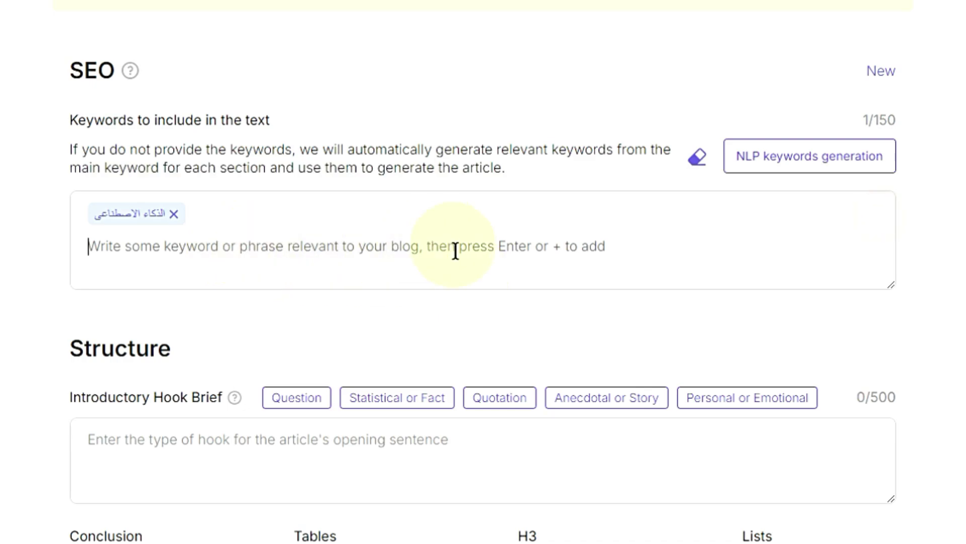
pyautogui.click(785, 164)
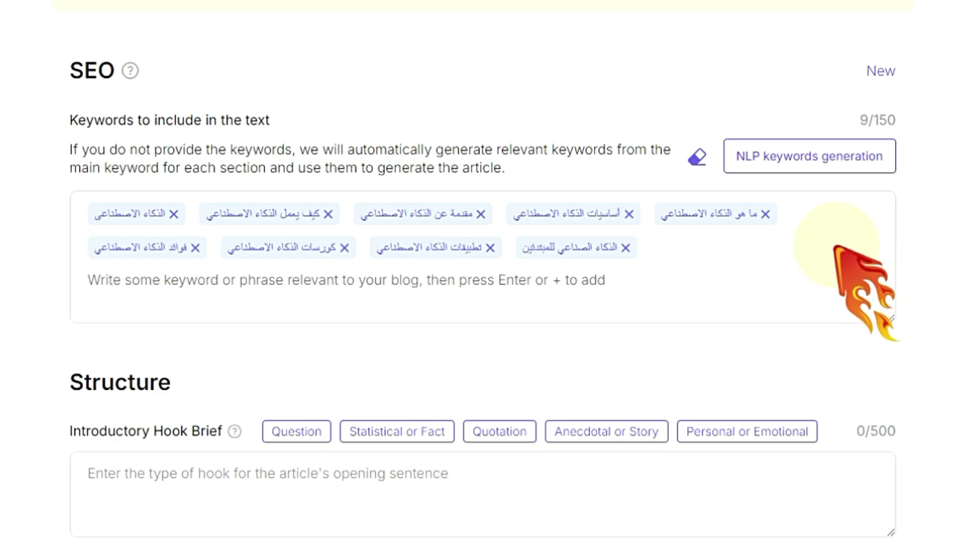
pyautogui.click(698, 157)
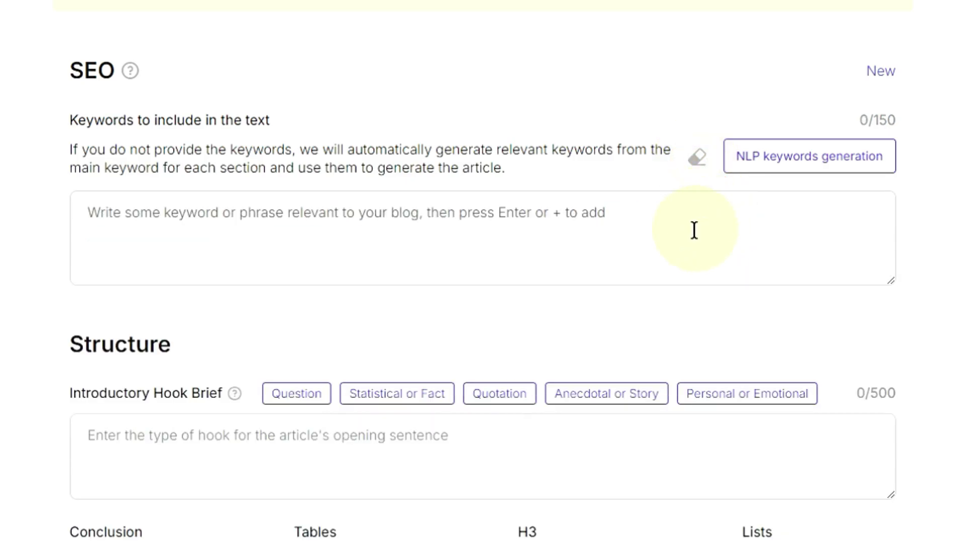
# Set the AI model to DeepSeek R1 + Real-Time SERP in the core settings.
pyautogui.scroll(20, 694, 230)
pyautogui.scroll(3, 695, 229)
pyautogui.scroll(-3, 695, 229)
pyautogui.click(690, 363)
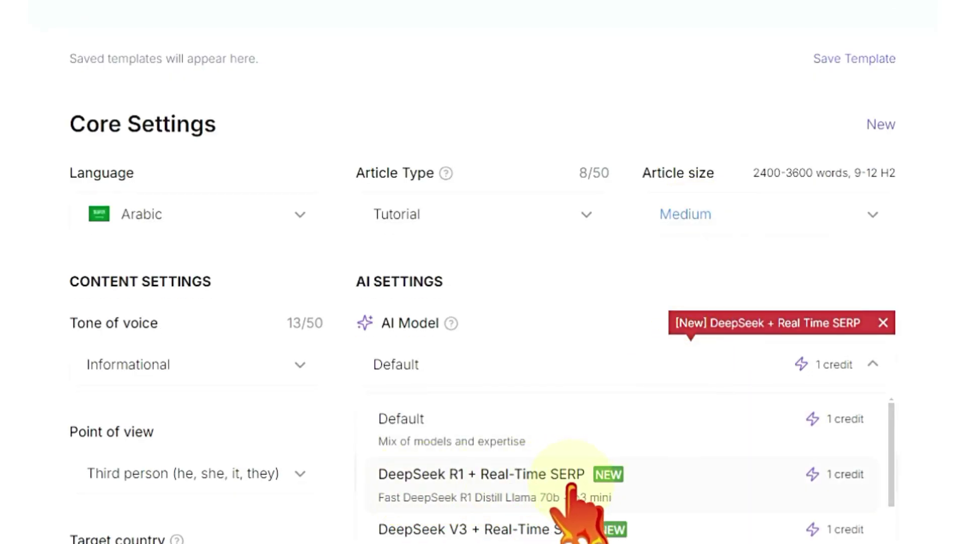
pyautogui.scroll(-20, 704, 402)
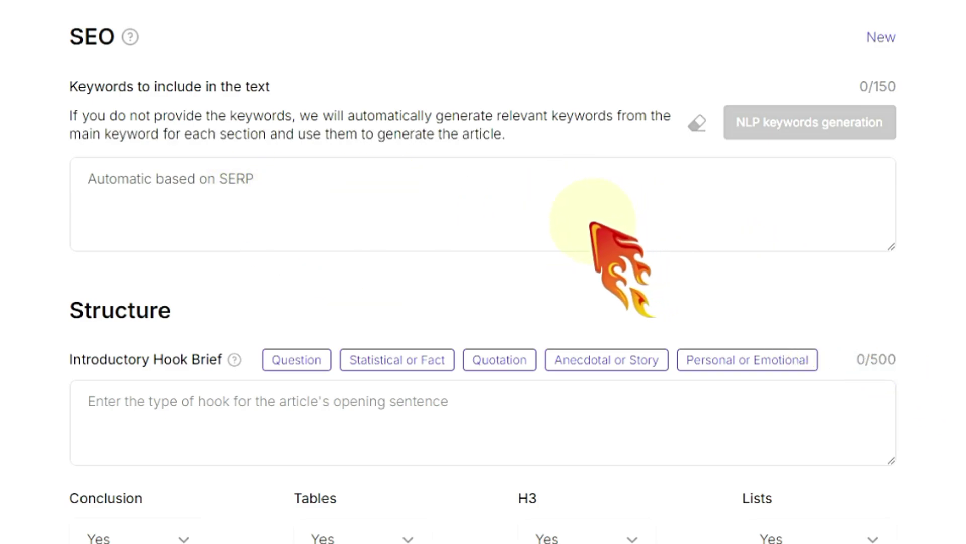
# Choose Question as the hook type for the introductory hook brief in the article structure.
pyautogui.scroll(-5, 101, 320)
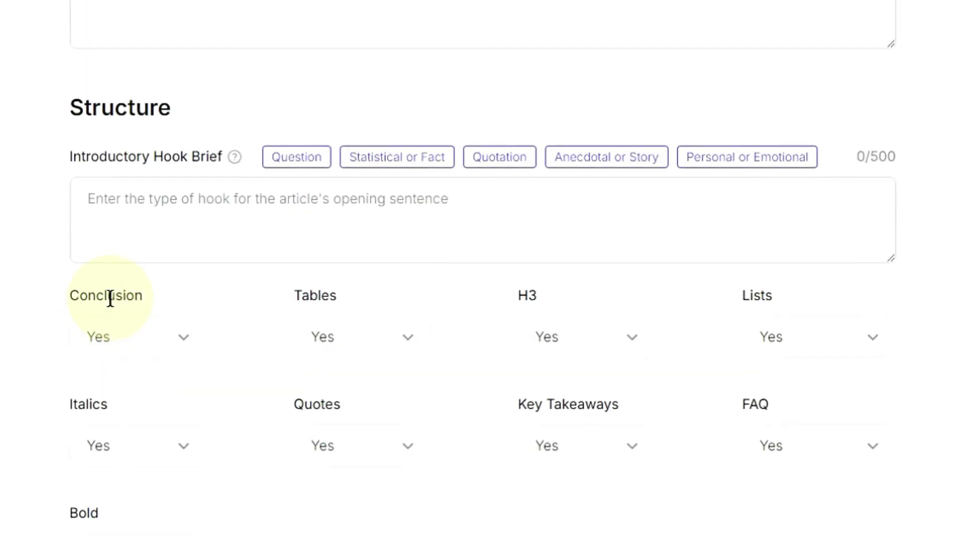
pyautogui.scroll(-1, 100, 251)
pyautogui.click(88, 126)
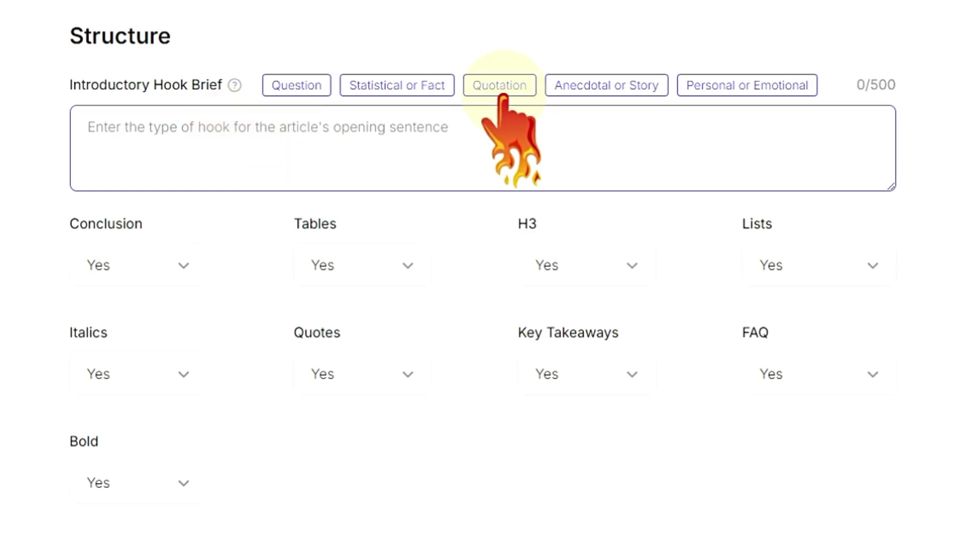
pyautogui.click(300, 86)
# View the choices for including a conclusion in the article structure.
pyautogui.scroll(-3, 353, 151)
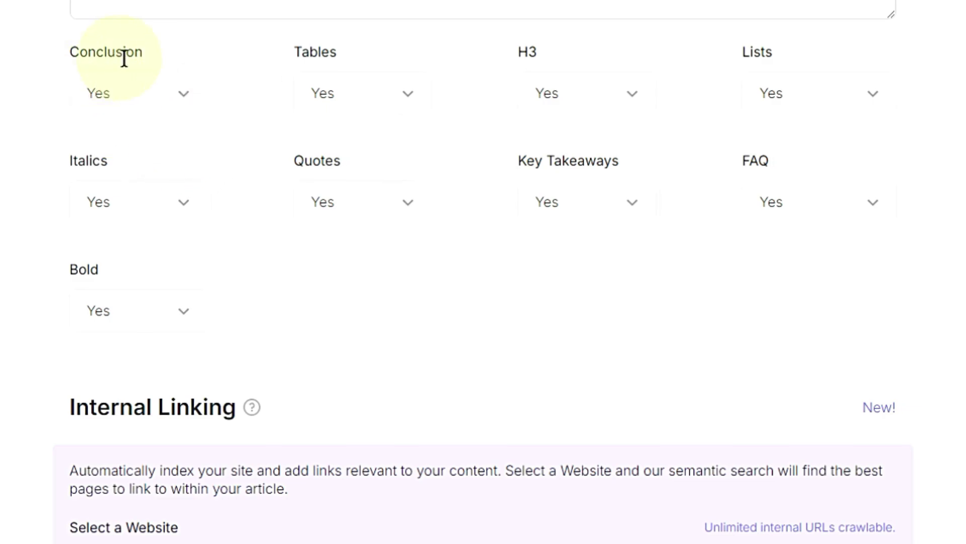
pyautogui.click(162, 100)
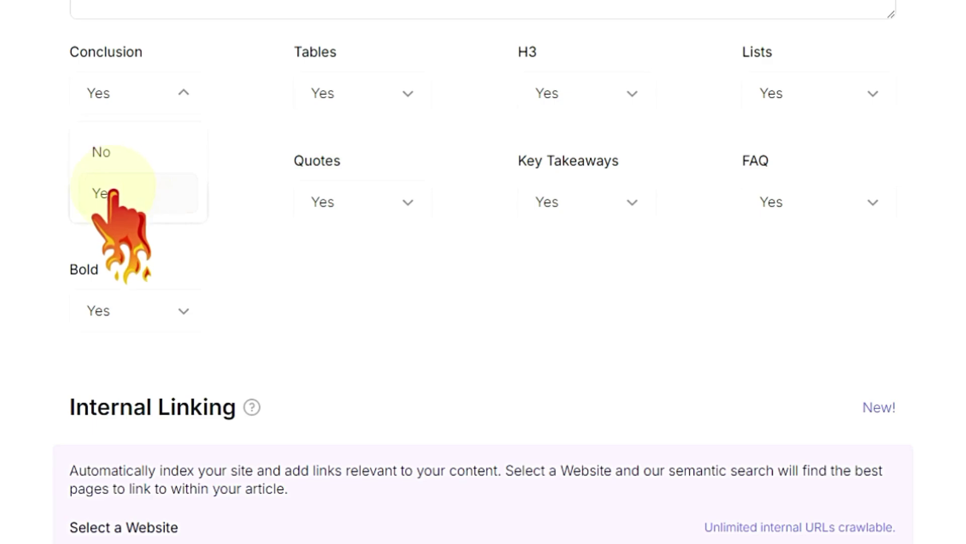
pyautogui.click(10, 173)
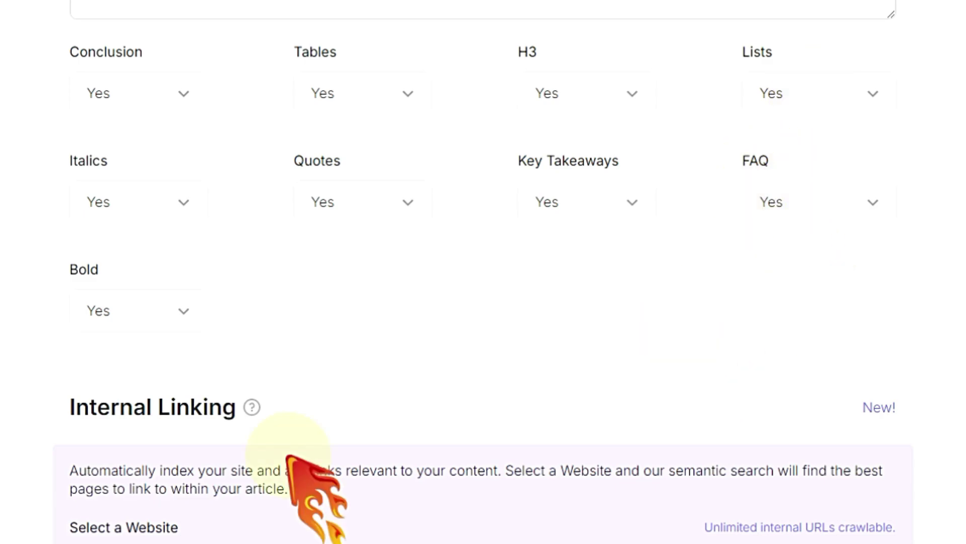
# Start adding a website for the article's internal linking.
pyautogui.scroll(-6, 302, 483)
pyautogui.scroll(-1, 291, 414)
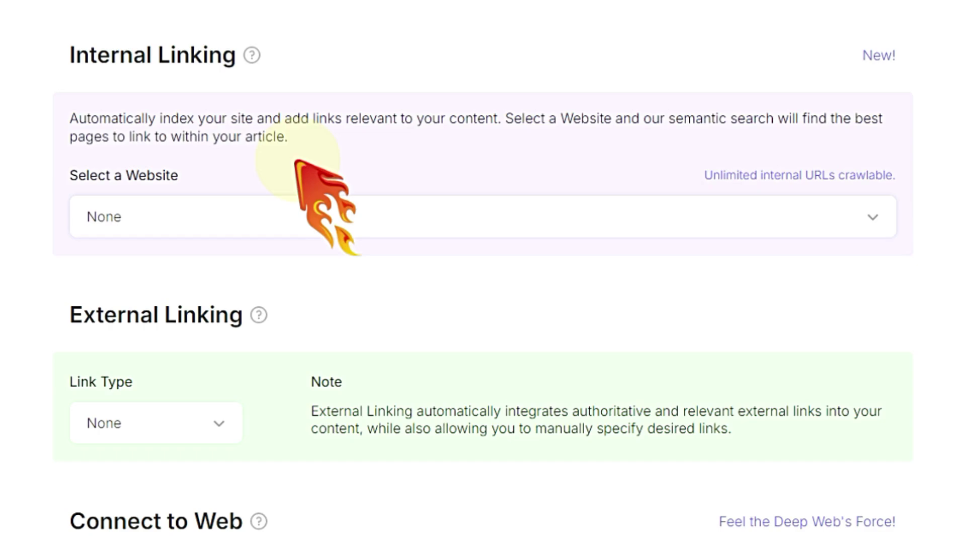
pyautogui.click(268, 207)
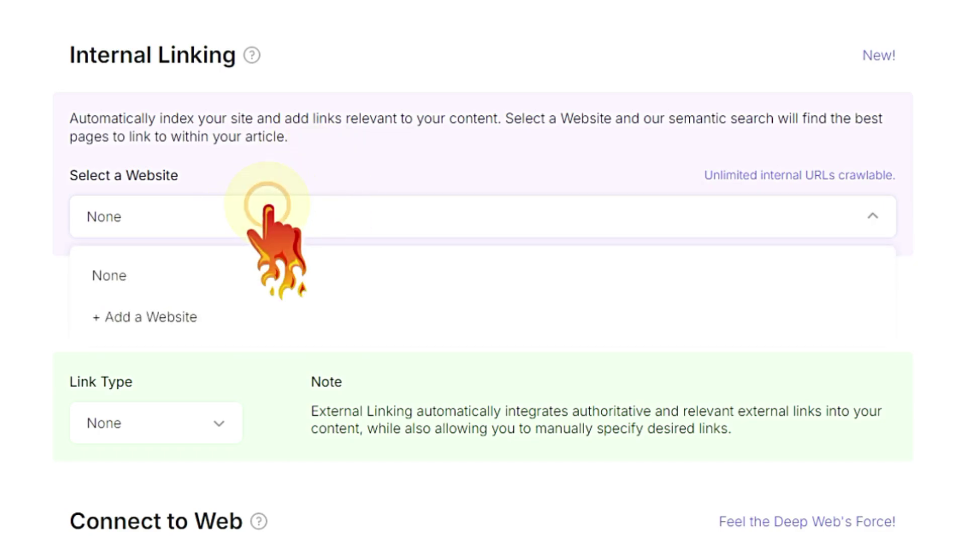
pyautogui.click(159, 317)
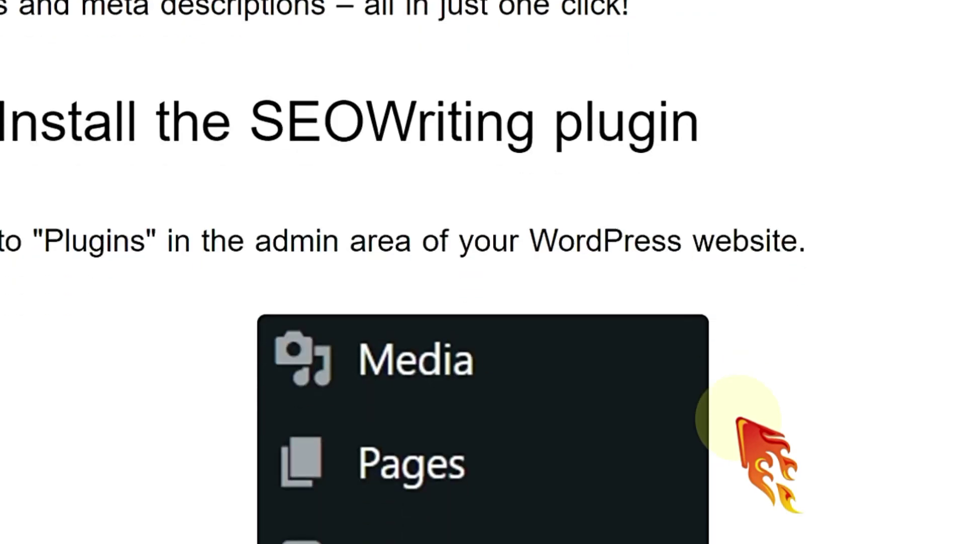
# Read the guide on installing the SEOWriting plugin in WordPress and connecting the website, and dismiss the Add a Website dialog.
pyautogui.scroll(-5, 766, 442)
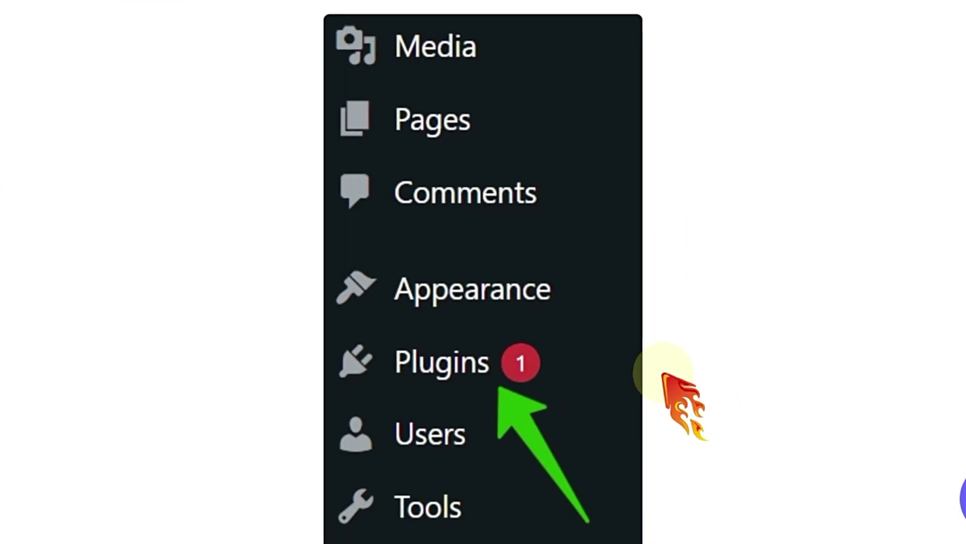
pyautogui.scroll(-5, 479, 388)
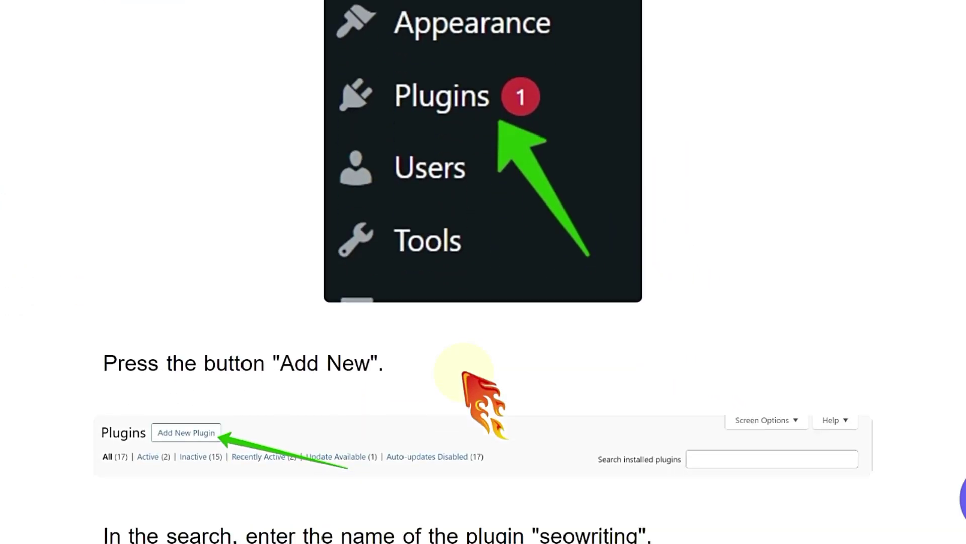
pyautogui.scroll(-4, 346, 409)
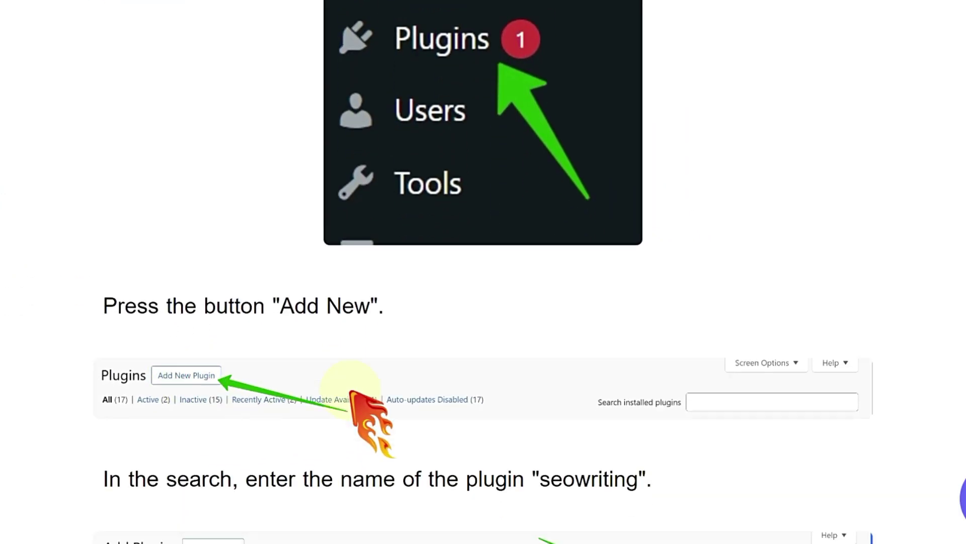
pyautogui.scroll(-2, 350, 391)
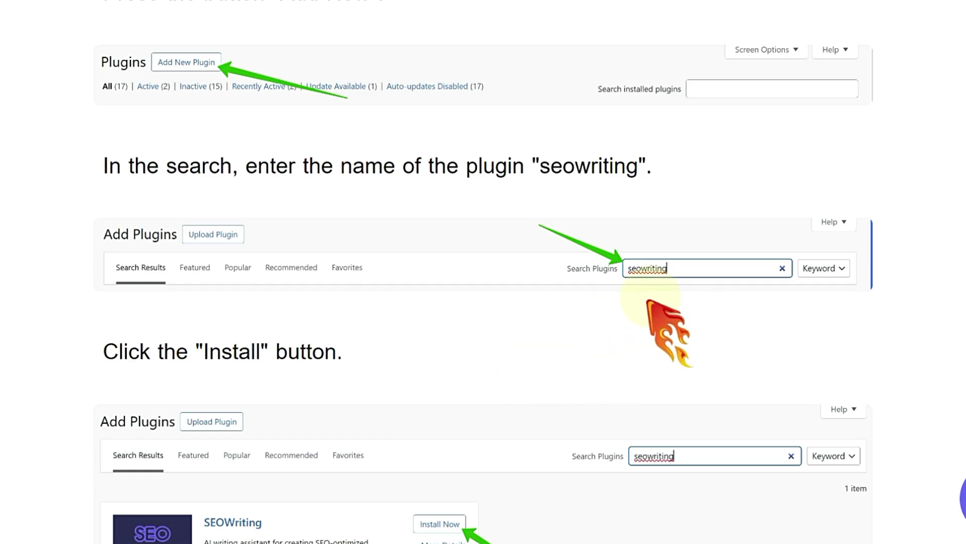
pyautogui.scroll(-5, 617, 344)
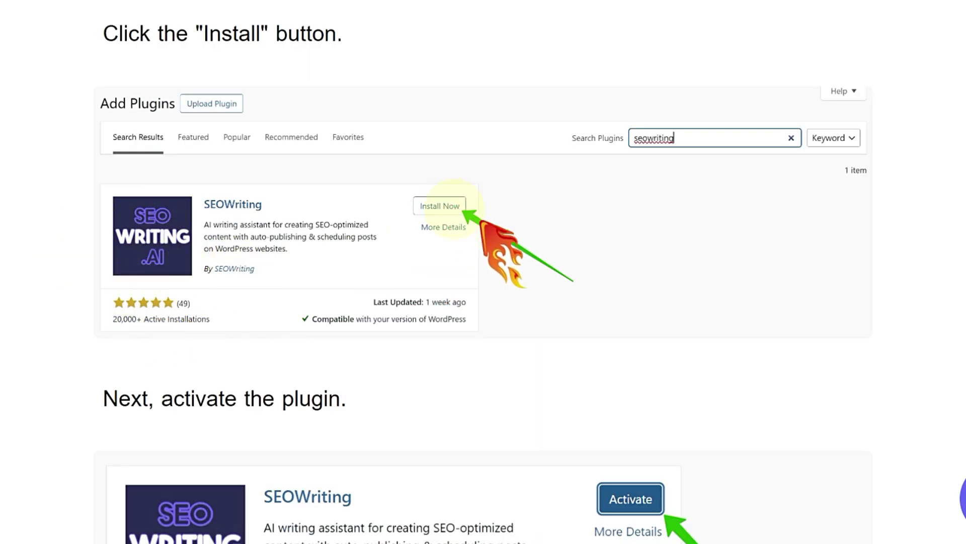
pyautogui.scroll(-4, 597, 274)
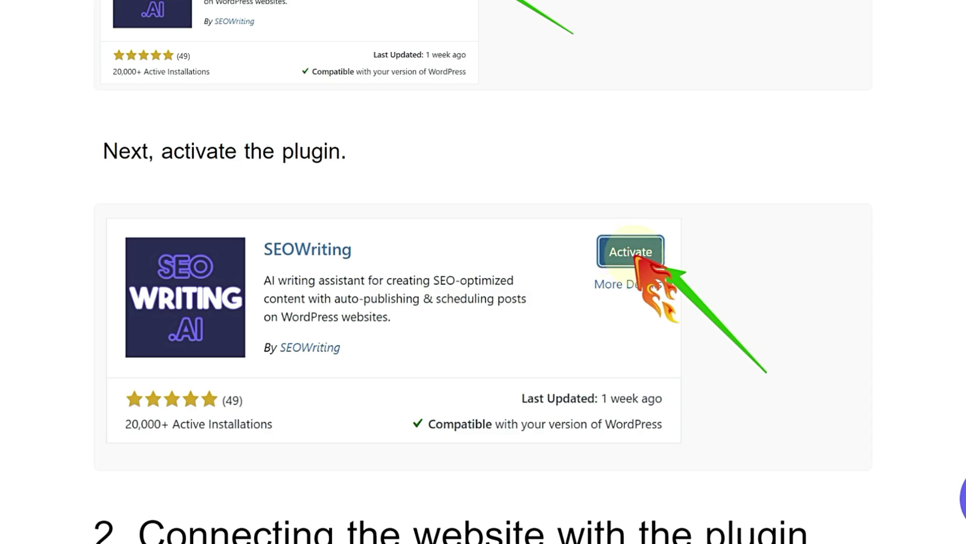
pyautogui.scroll(-8, 496, 330)
pyautogui.scroll(-10, 495, 329)
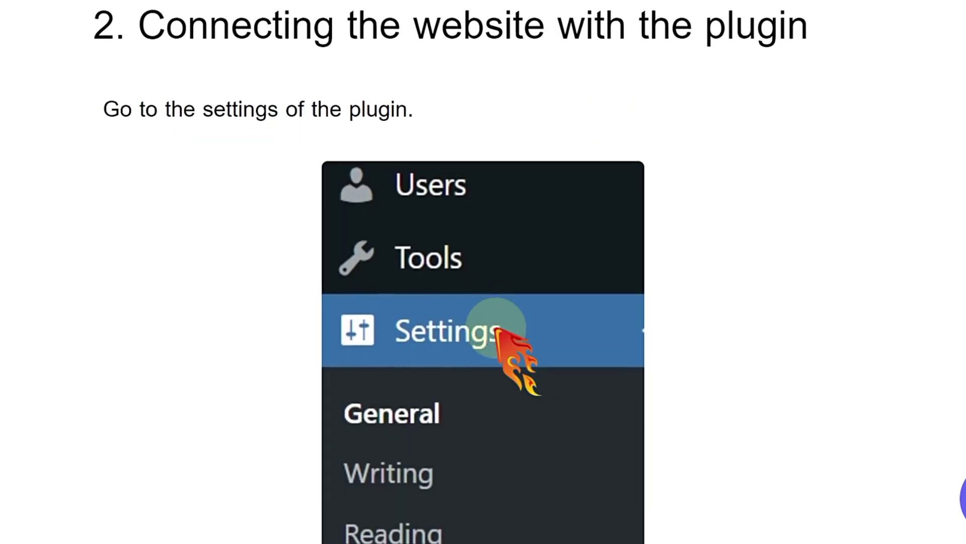
pyautogui.scroll(1, 463, 346)
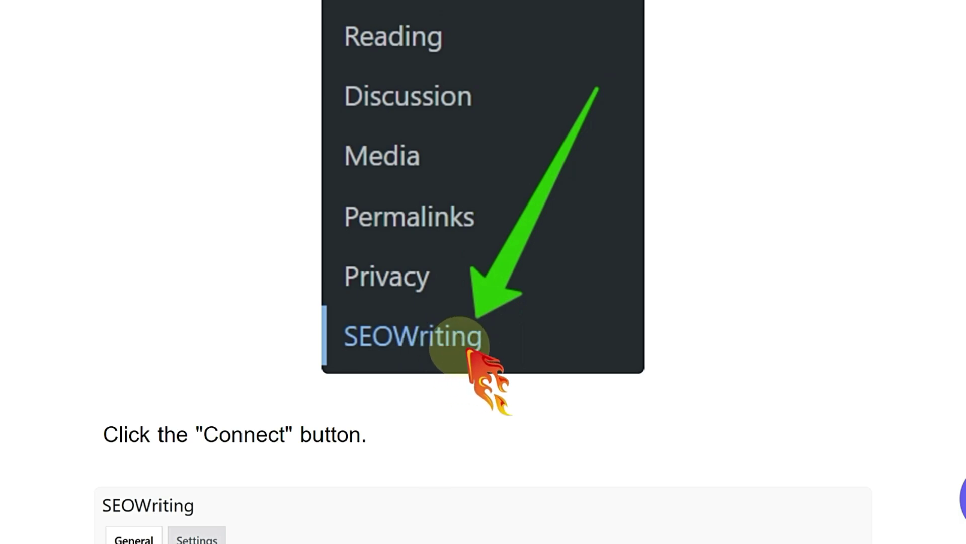
pyautogui.scroll(-4, 485, 346)
pyautogui.scroll(-5, 292, 405)
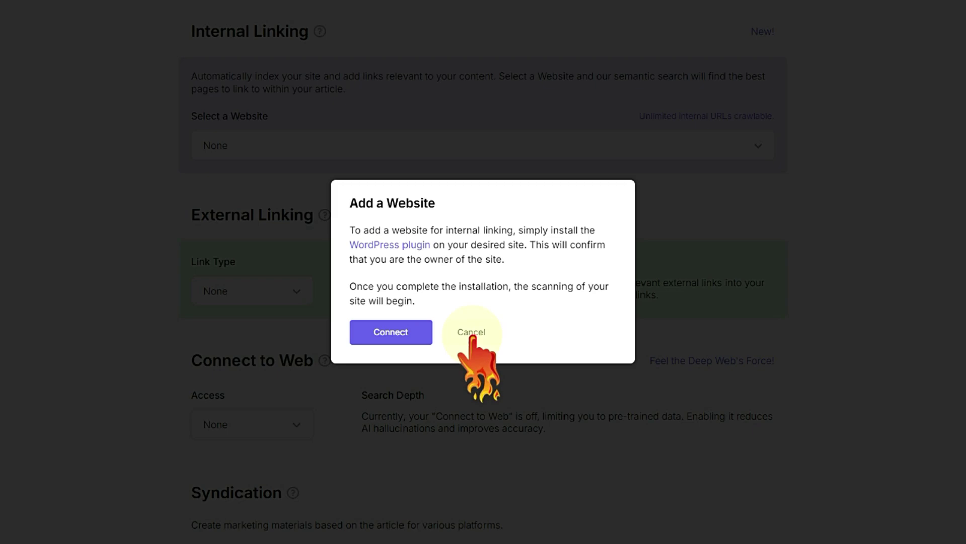
pyautogui.click(471, 334)
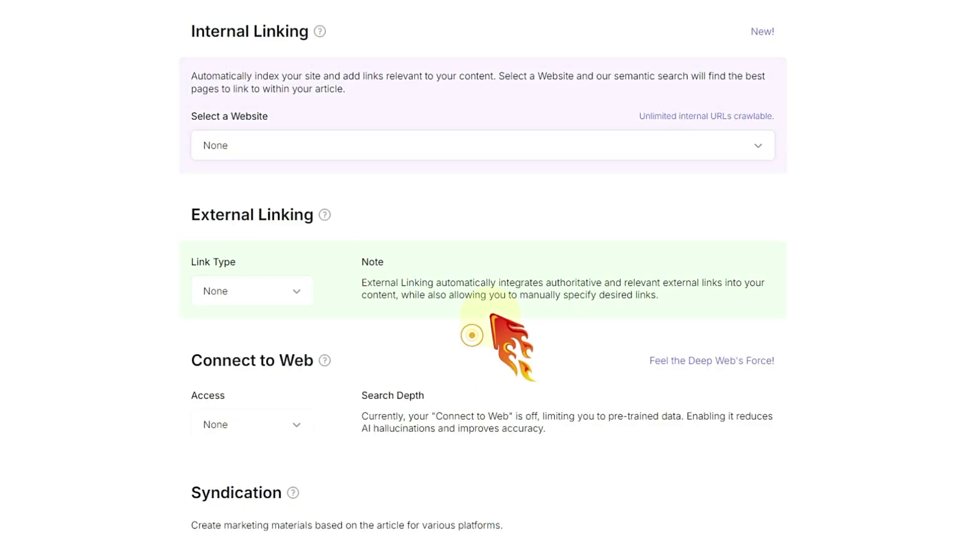
# Enable access in the Connect to Web settings.
pyautogui.scroll(-2, 462, 452)
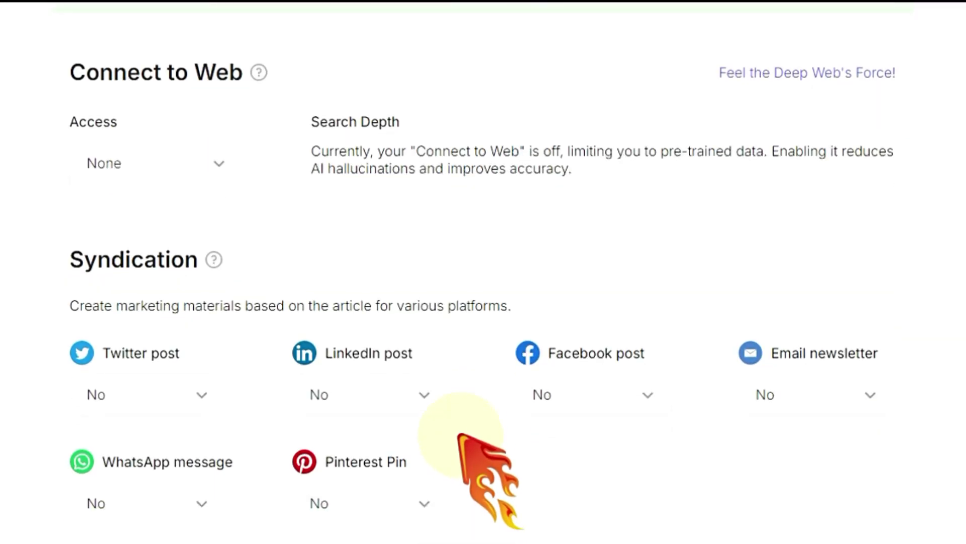
pyautogui.click(212, 147)
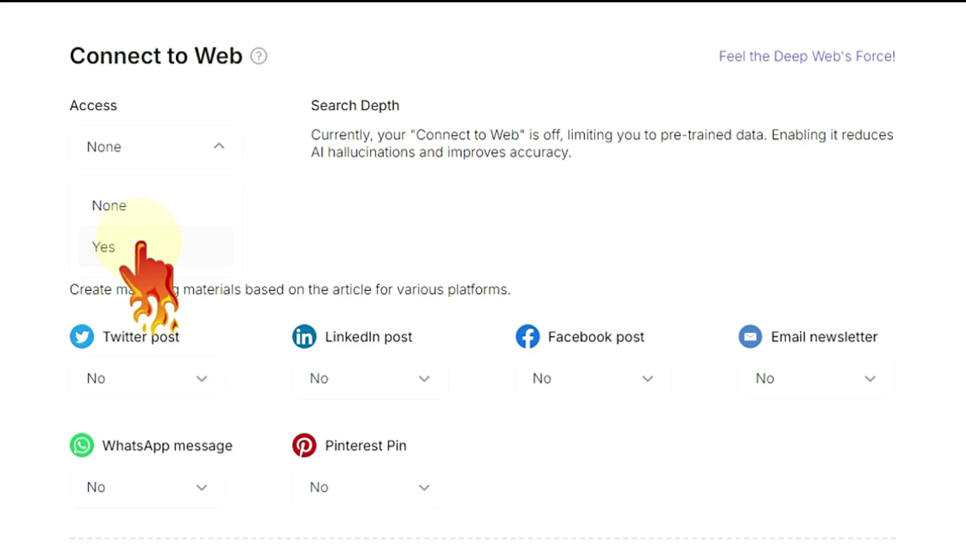
pyautogui.click(140, 245)
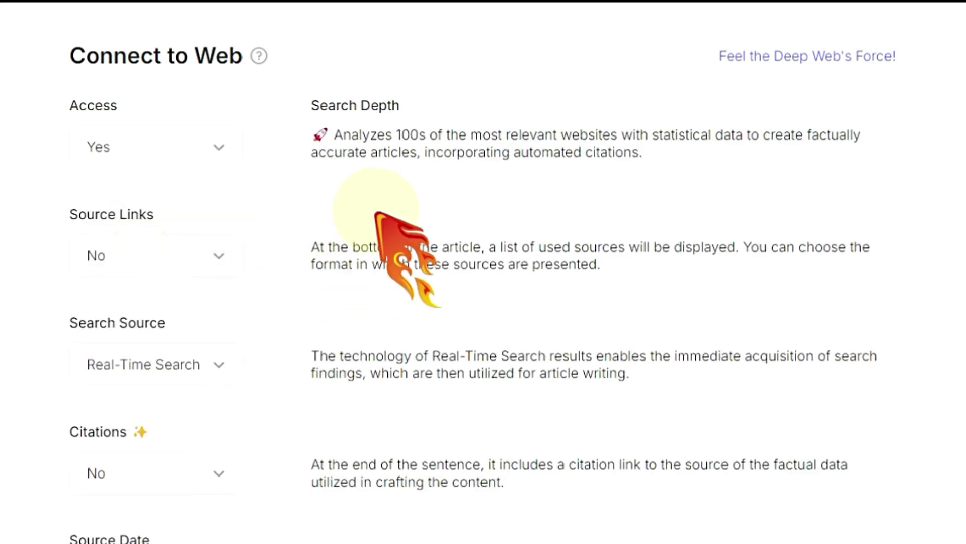
# Set the source links format to URL - Link Name and turn on citations for the article.
pyautogui.click(181, 253)
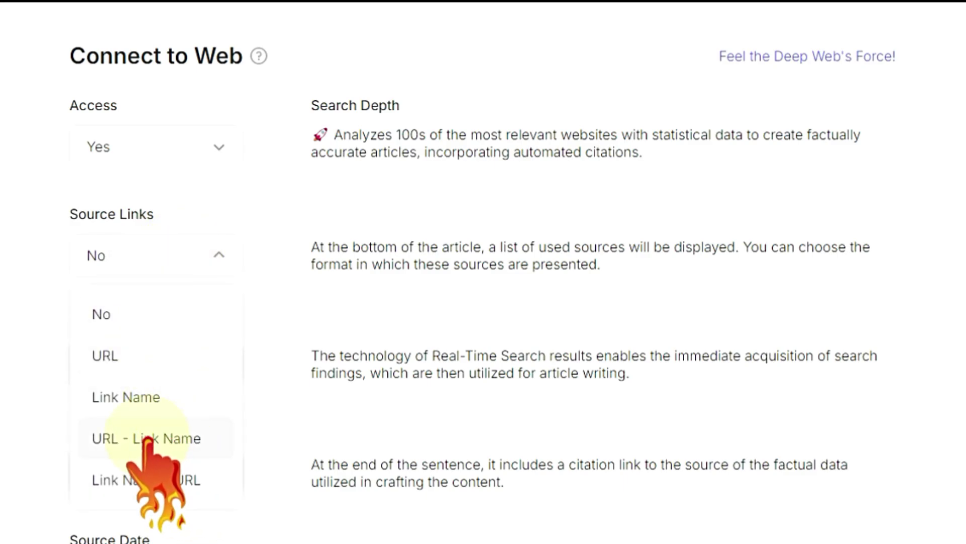
pyautogui.click(169, 439)
pyautogui.scroll(-5, 157, 146)
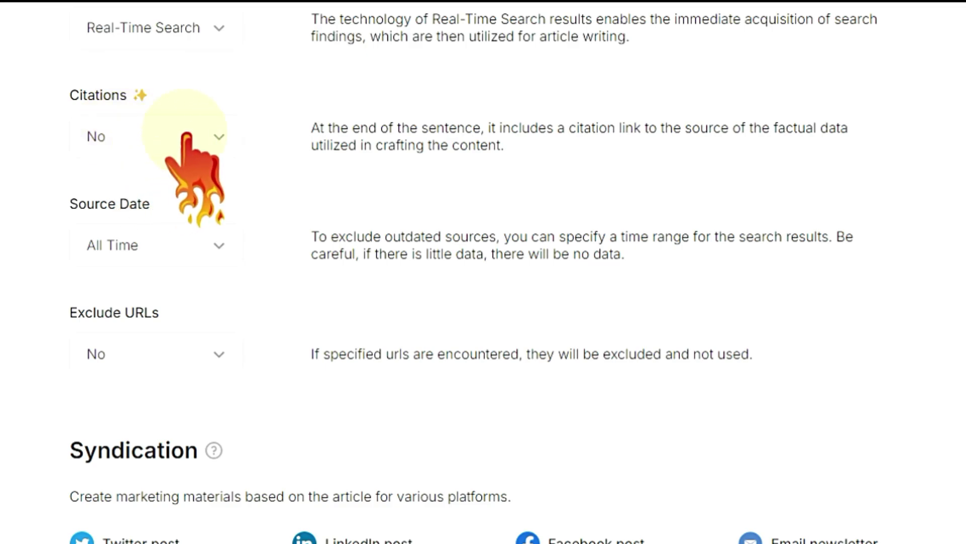
pyautogui.click(168, 136)
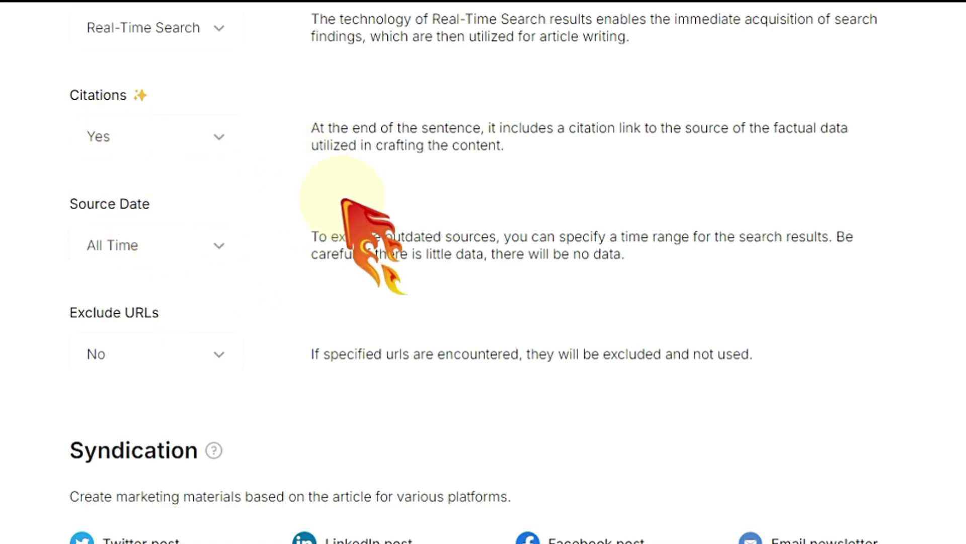
# Set the syndication to include a Single Twitter post and a Facebook post.
pyautogui.scroll(-8, 403, 237)
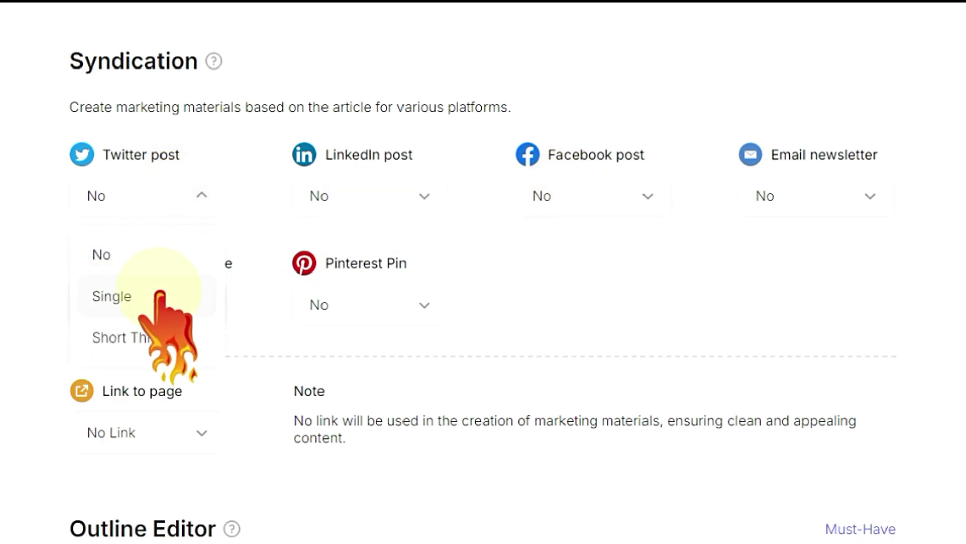
pyautogui.click(137, 301)
pyautogui.click(578, 194)
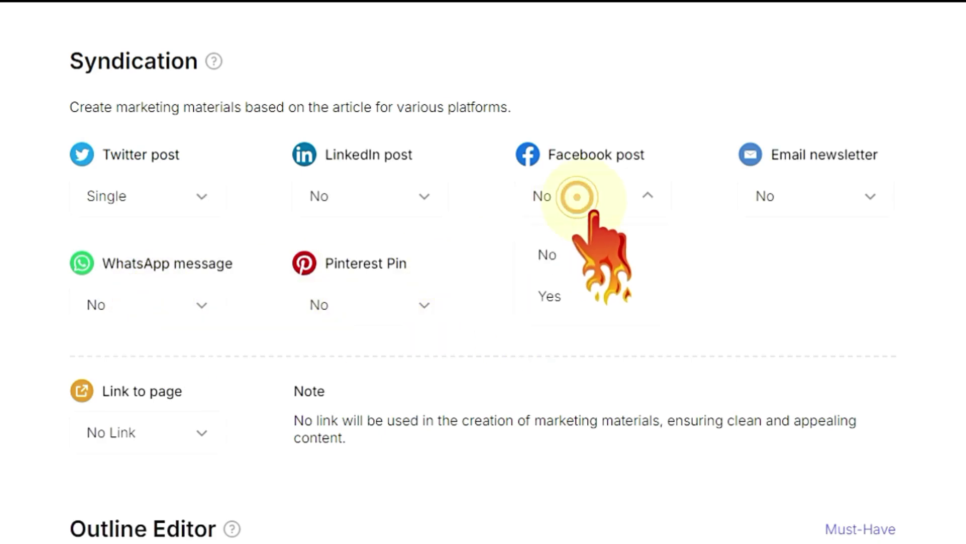
pyautogui.click(550, 297)
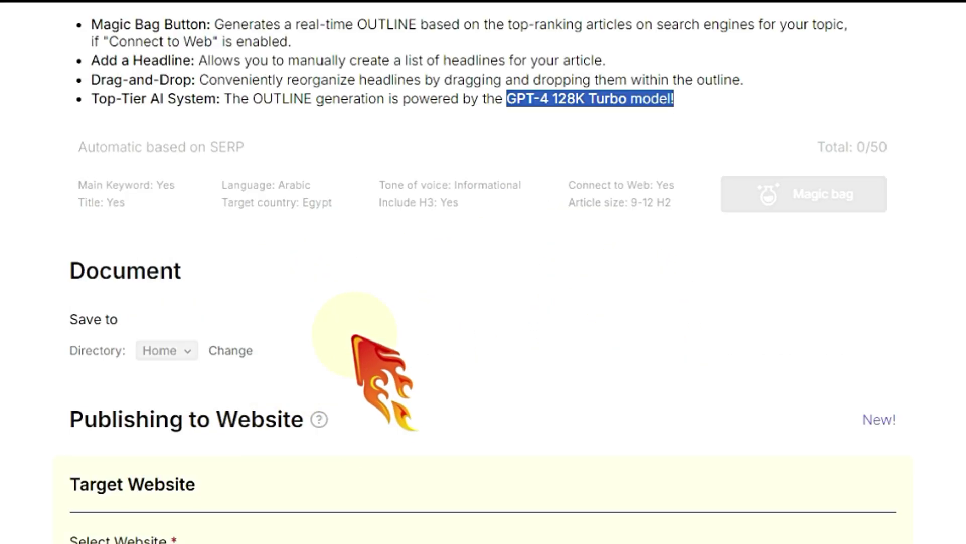
# Run the blog post generation and open the new article about how AI works for beginners from the Builder list.
pyautogui.scroll(-3, 383, 334)
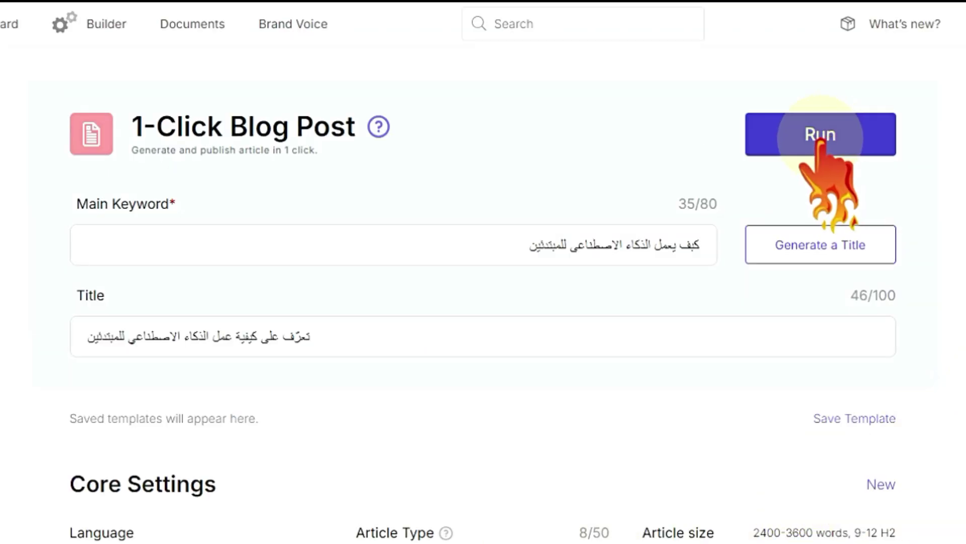
pyautogui.click(819, 142)
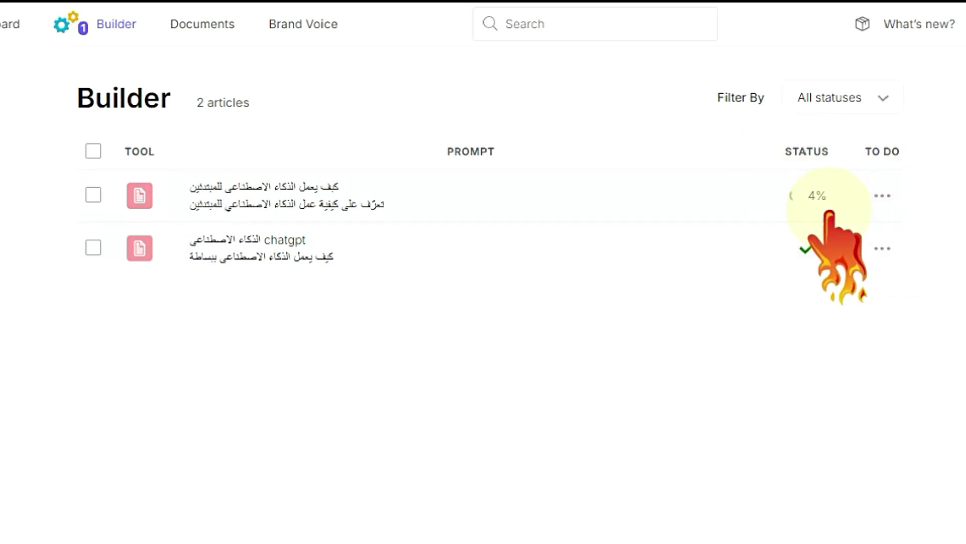
pyautogui.click(326, 199)
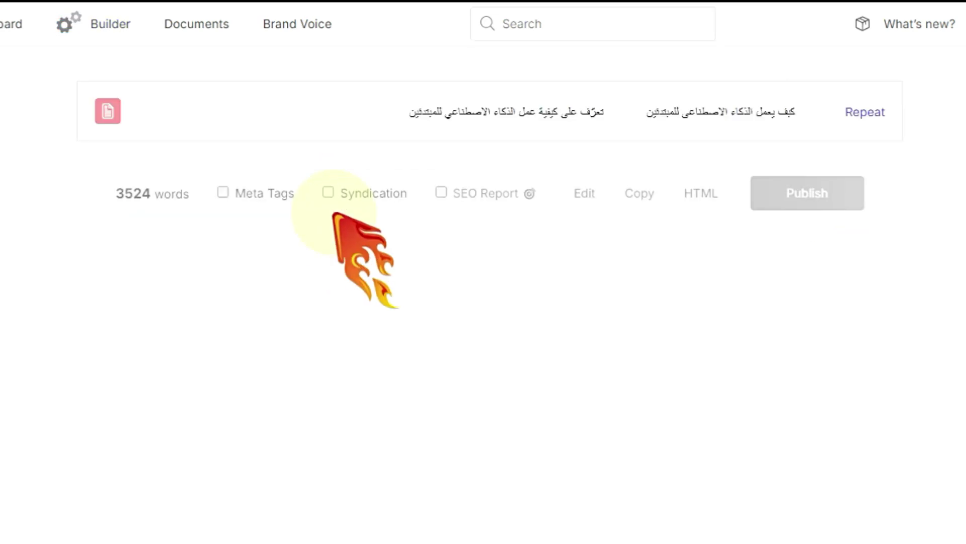
# Review the generated article's introduction, images, headings, tables and embedded video.
pyautogui.scroll(-2, 579, 282)
pyautogui.scroll(-15, 593, 289)
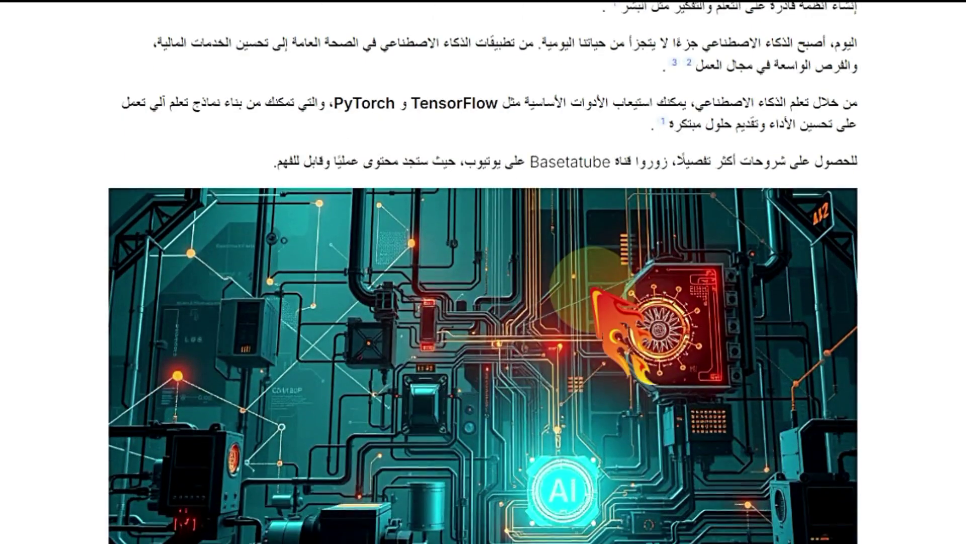
pyautogui.scroll(-10, 592, 292)
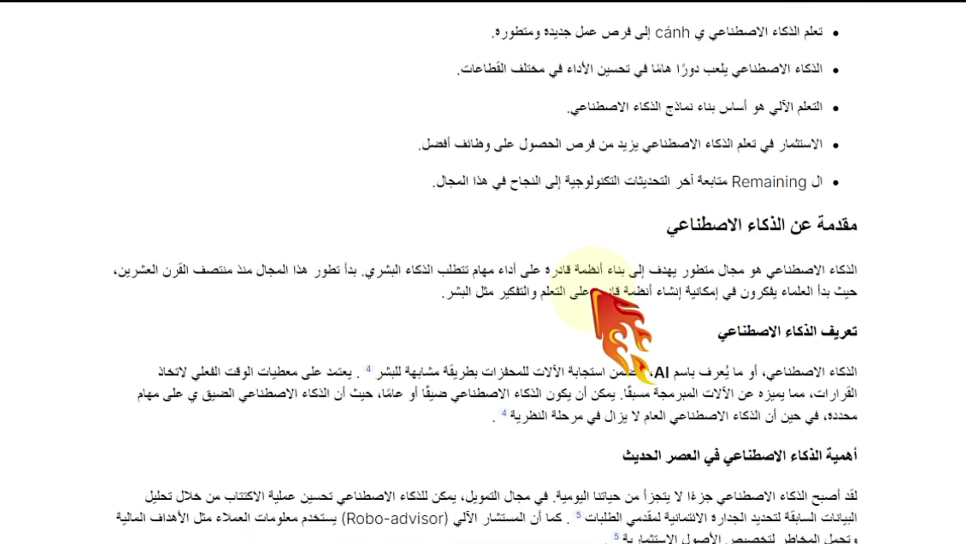
pyautogui.scroll(-12, 593, 289)
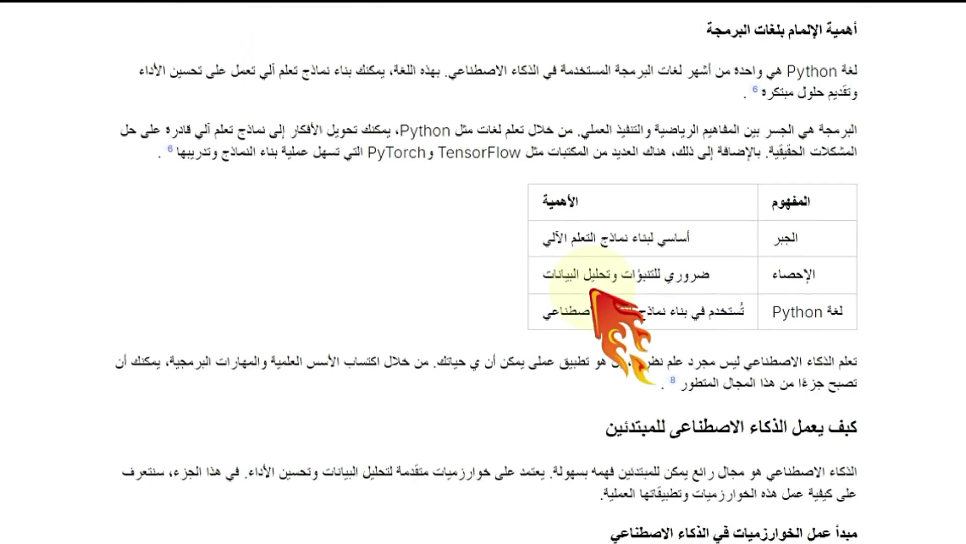
pyautogui.scroll(-15, 593, 291)
pyautogui.scroll(-10, 592, 290)
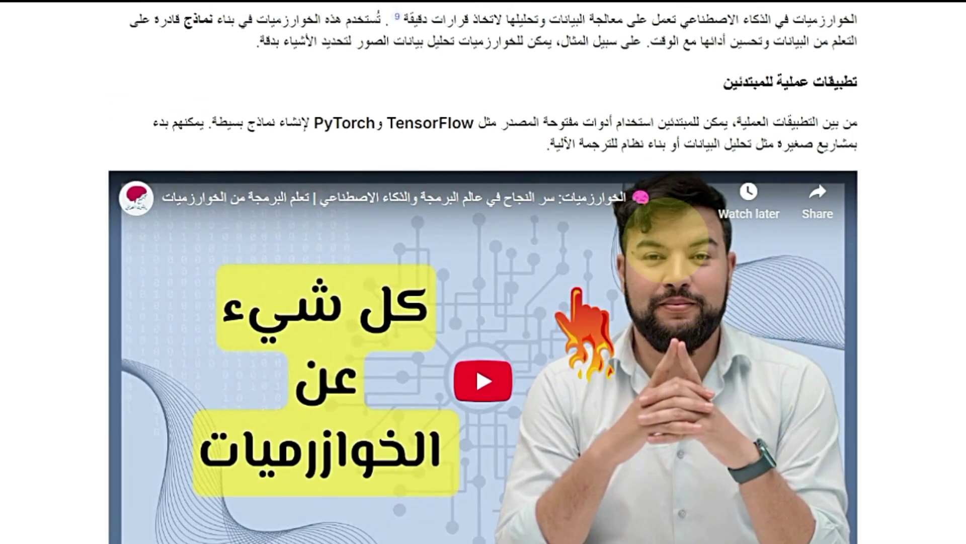
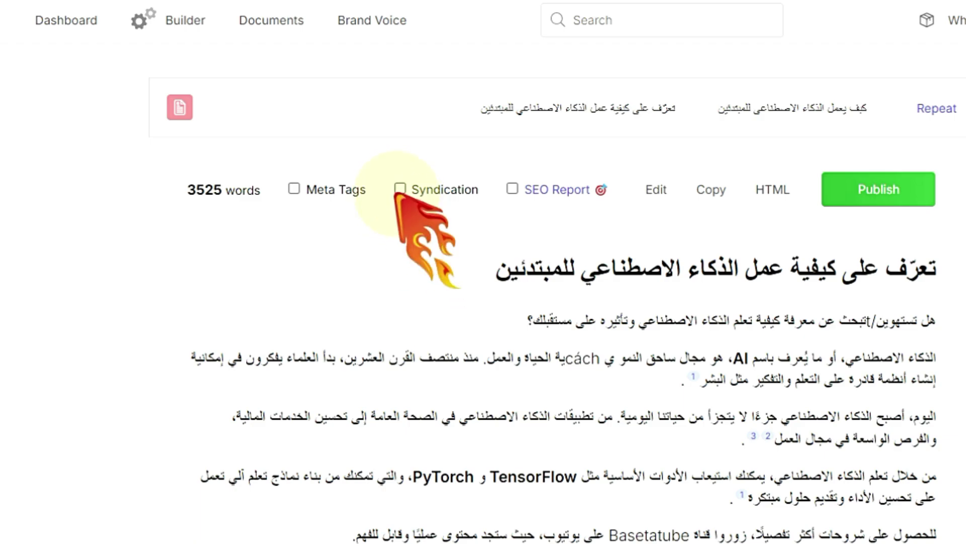
# Show the article's syndication content and examine the text of the Twitter post.
pyautogui.click(400, 188)
pyautogui.moveTo(322, 307); pyautogui.dragTo(795, 285)
pyautogui.click(762, 283)
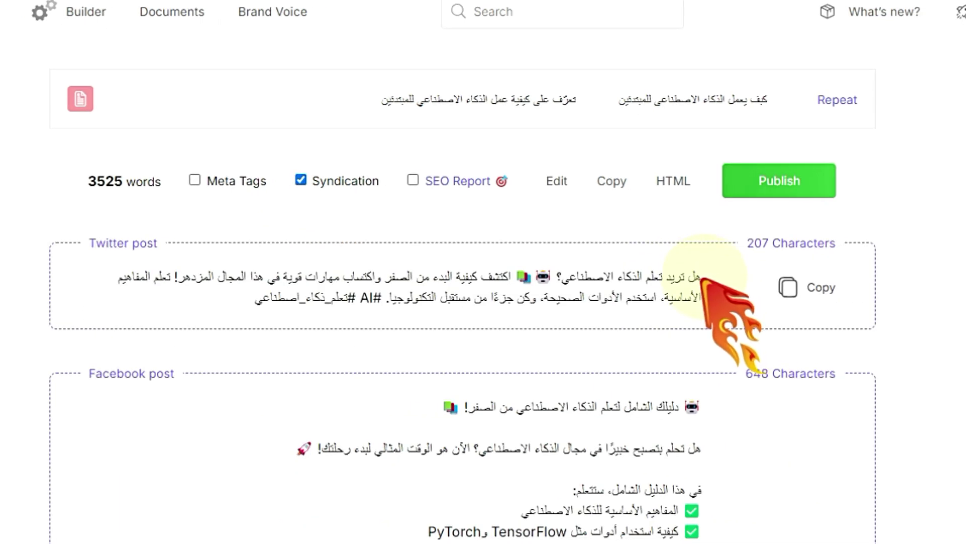
# Look through the Facebook post and the full article text below it, including the history, applications, benefits and challenges sections.
pyautogui.scroll(-4, 633, 411)
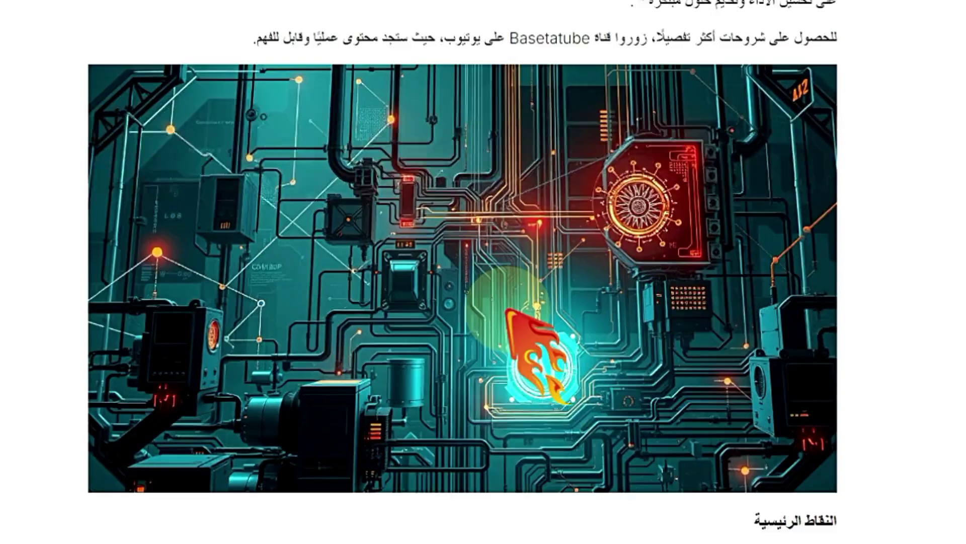
pyautogui.scroll(-20, 526, 352)
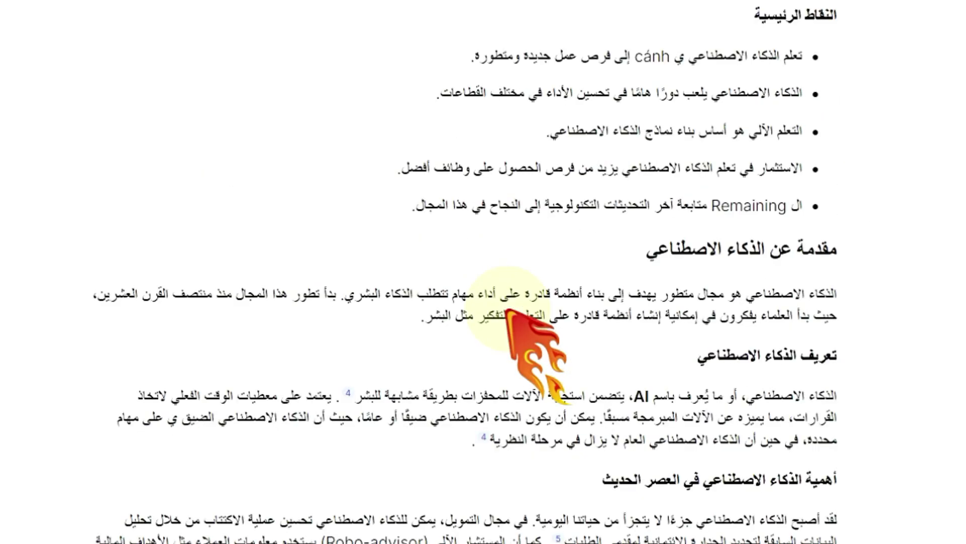
pyautogui.scroll(-20, 505, 310)
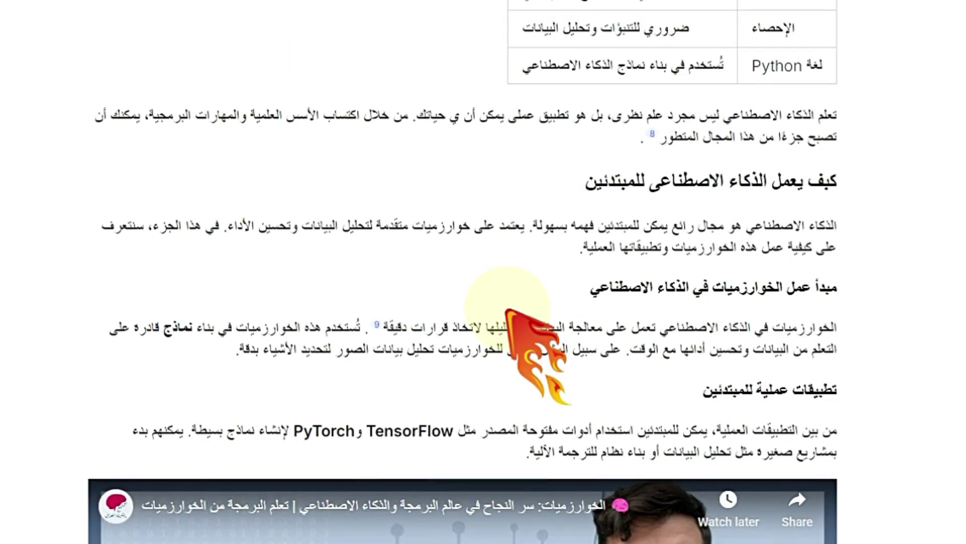
pyautogui.scroll(-20, 505, 310)
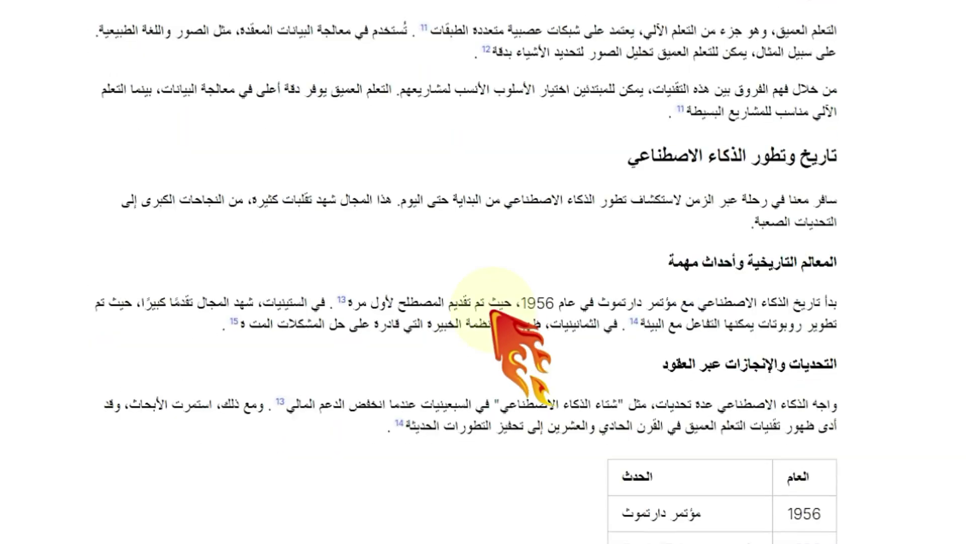
pyautogui.scroll(-20, 519, 348)
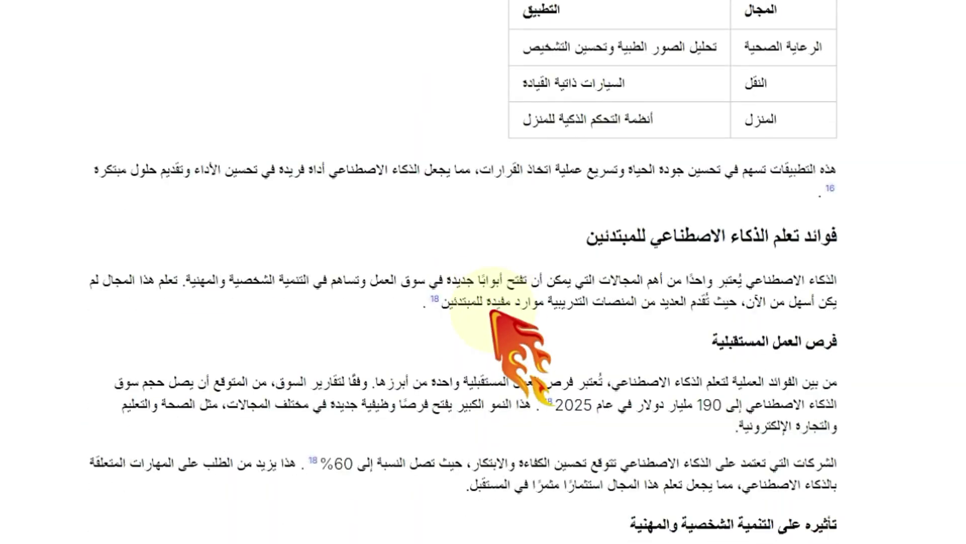
pyautogui.scroll(-20, 519, 348)
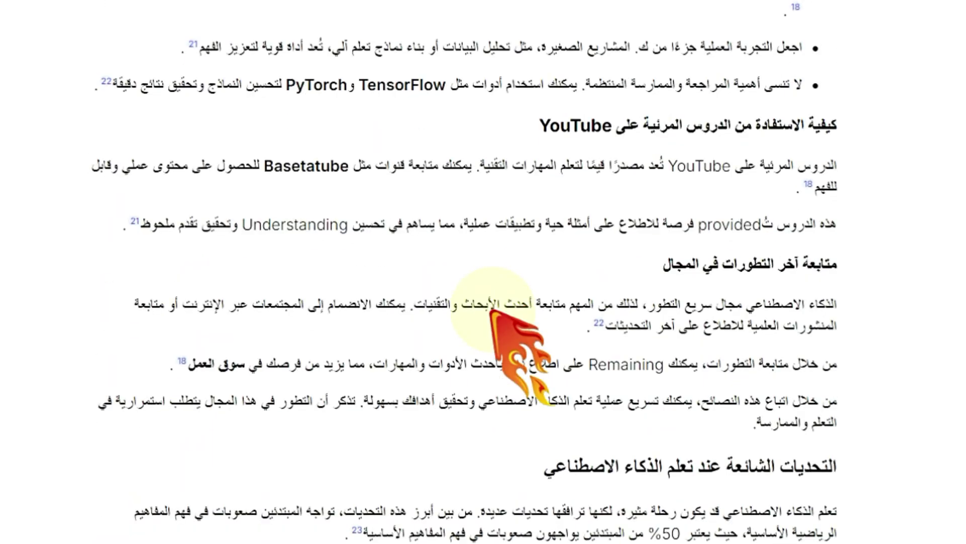
pyautogui.scroll(-15, 494, 313)
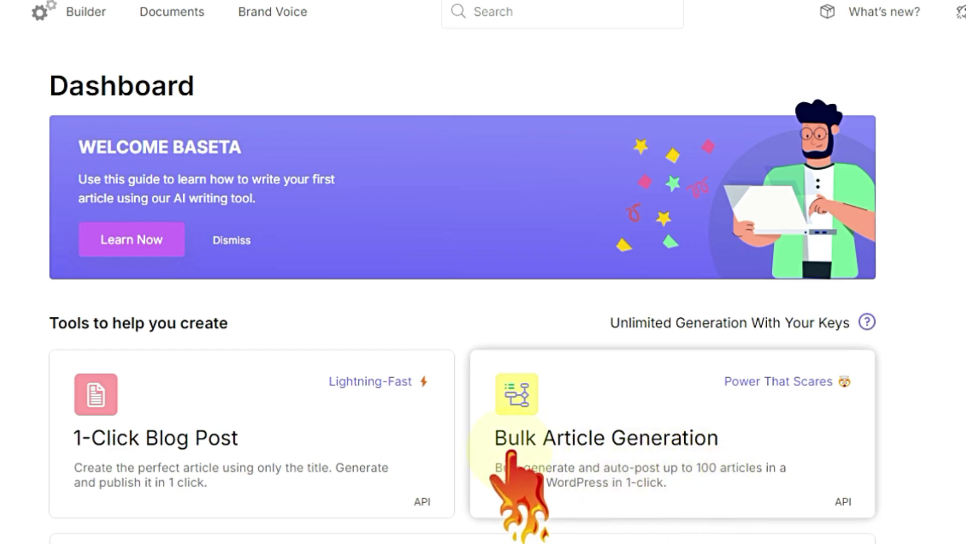
# In Bulk Article Generation, enter keywords "الذكاء الاصطناعى فى التصميم" and "موبايل" with titles "الذكاء الاصطناعى فى التصميم" and "افضل موبايلات الفئة المتوسطة فى مصر", plus a third row.
pyautogui.click(706, 451)
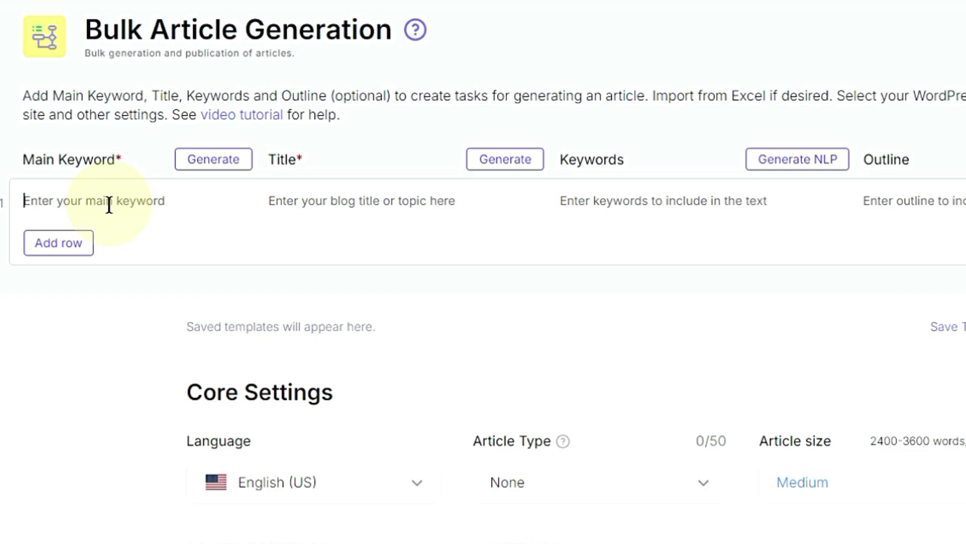
pyautogui.write('الذكاء الاصطناعي في التصميم\tالذكاء الاصطناعي في التصميم موبايل\tافضل موبايلات الفئة المتوسطة في مصر')
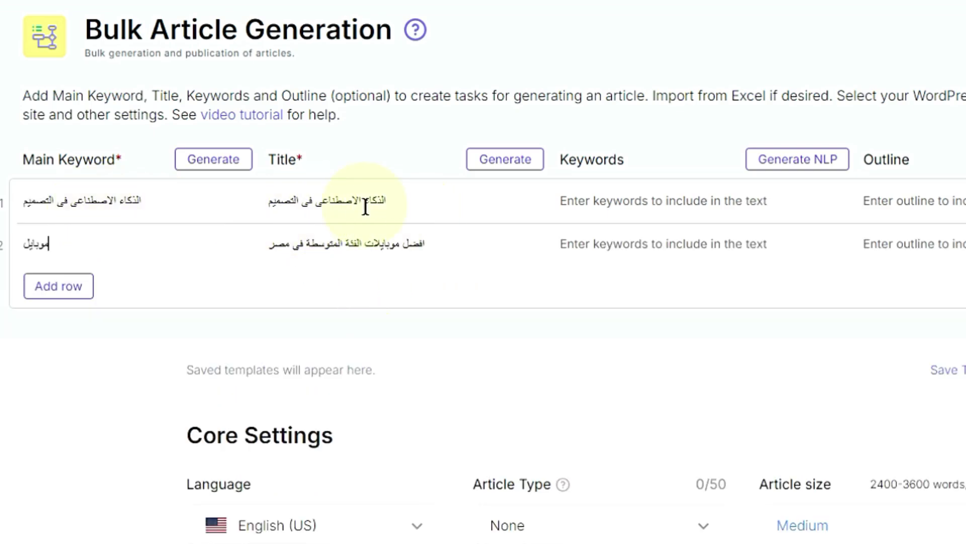
pyautogui.click(58, 286)
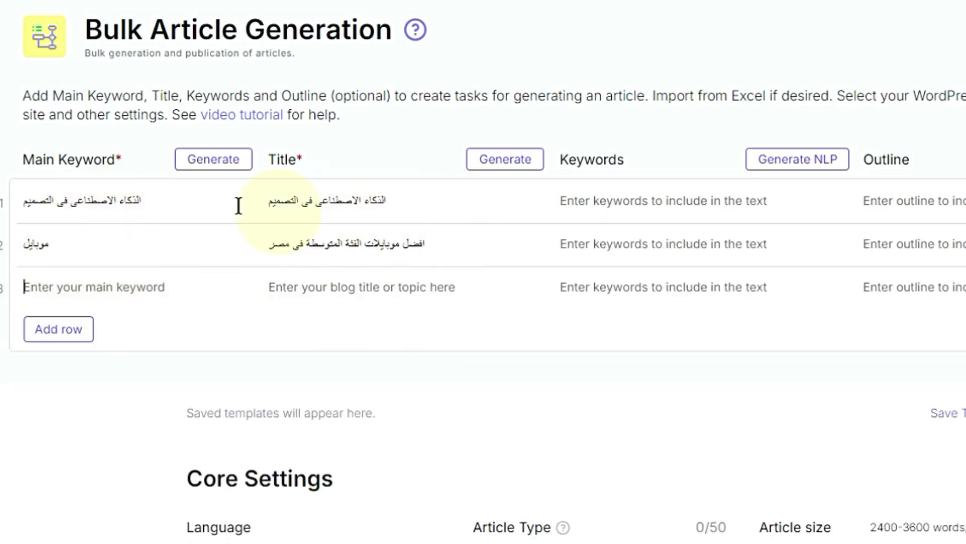
# Generate a main keyword and title for the third row, and generate further main keywords for additional article rows.
pyautogui.click(215, 160)
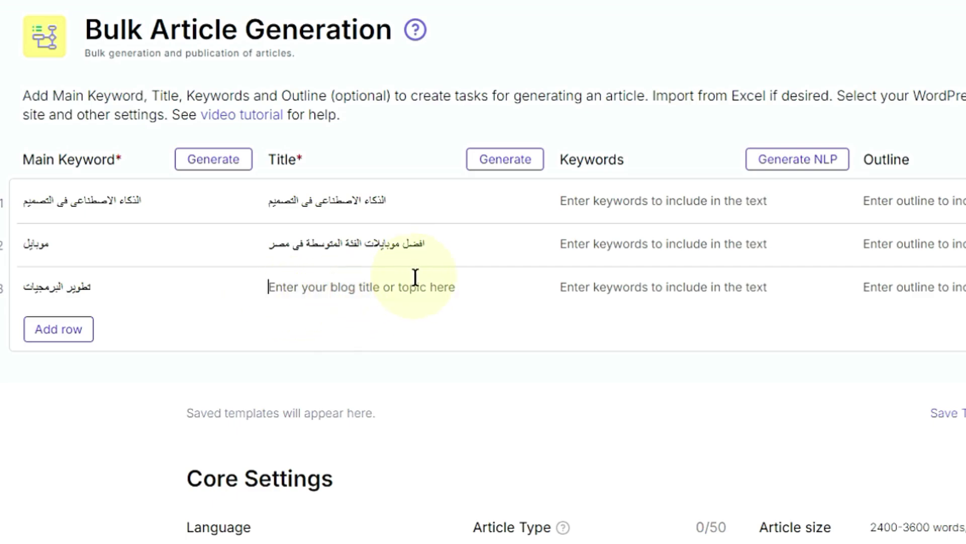
pyautogui.click(520, 162)
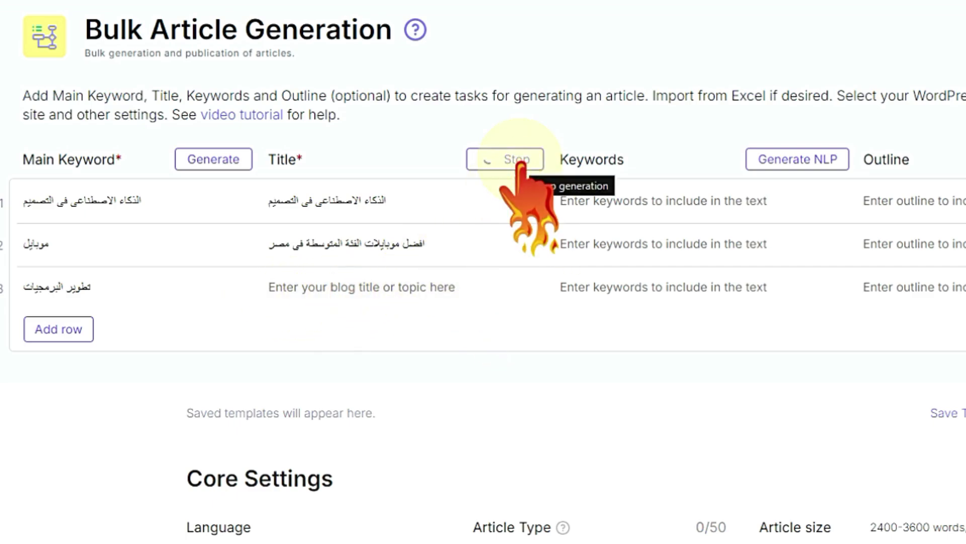
pyautogui.click(216, 160)
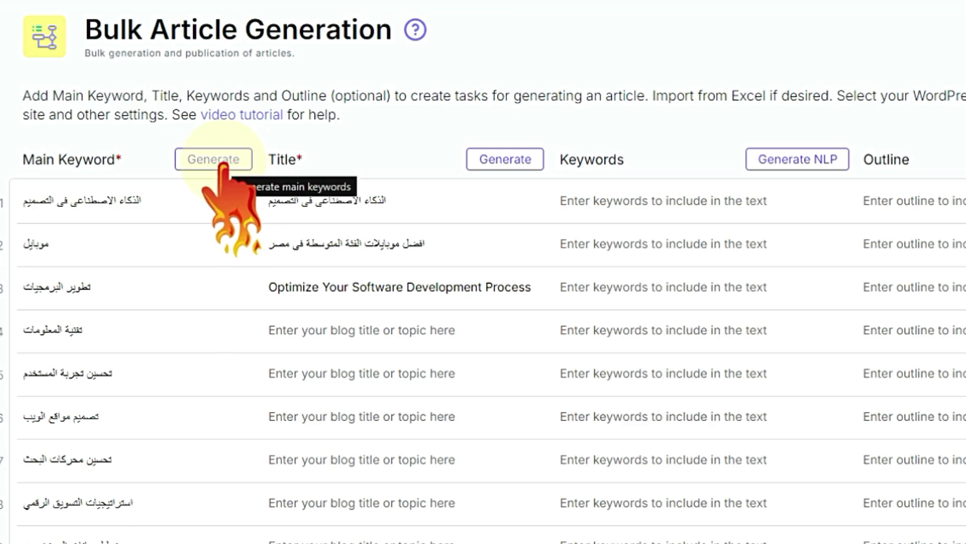
pyautogui.scroll(-8, 184, 252)
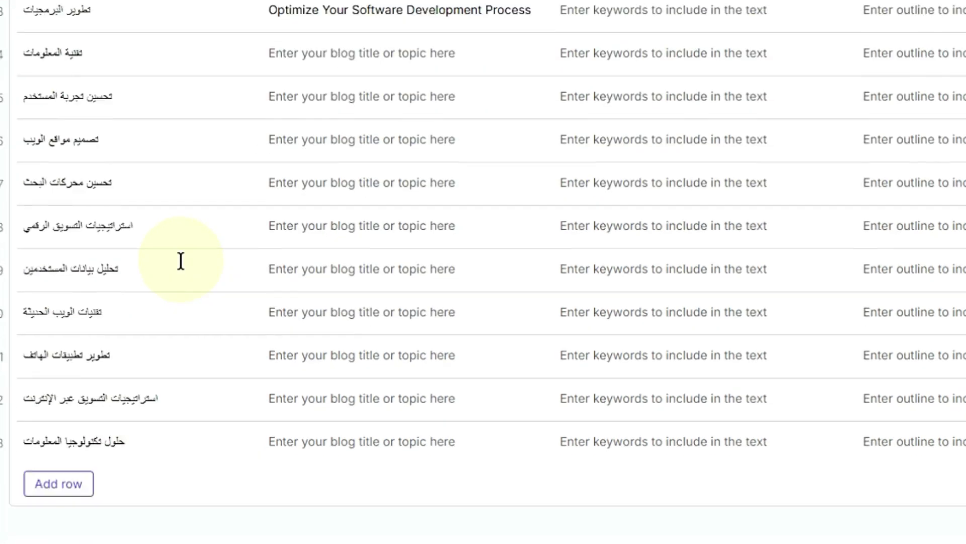
pyautogui.scroll(8, 155, 331)
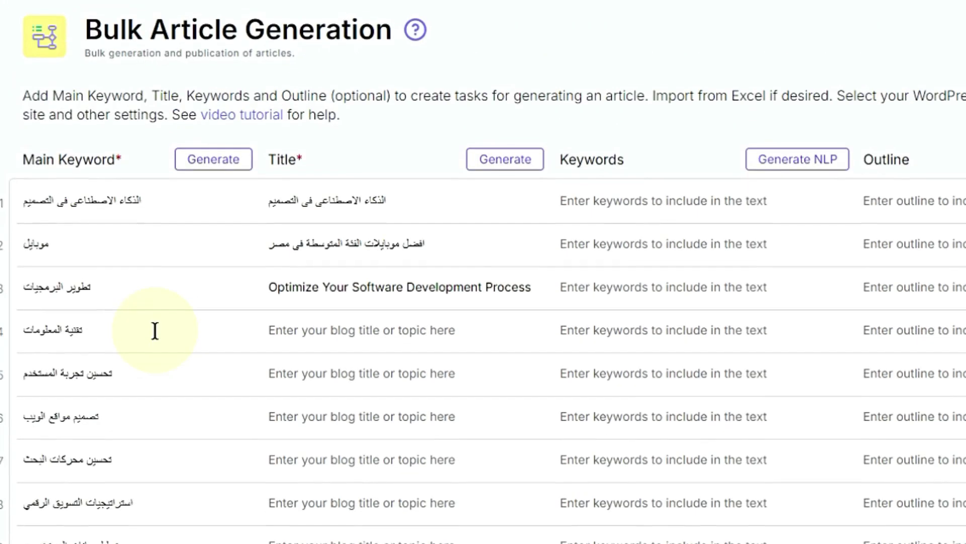
# Generate titles for the remaining rows, plus NLP keywords and outlines for the bulk articles.
pyautogui.click(508, 160)
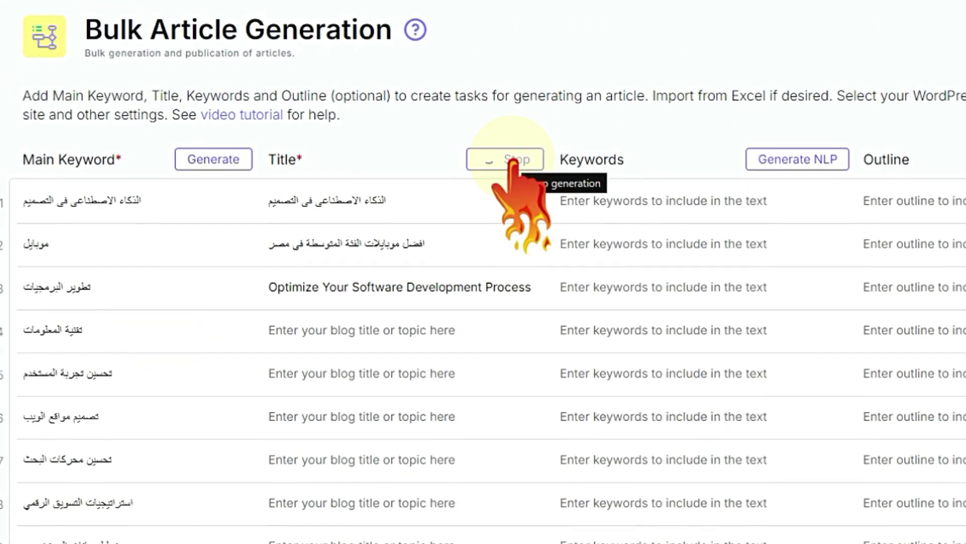
pyautogui.scroll(-2, 655, 201)
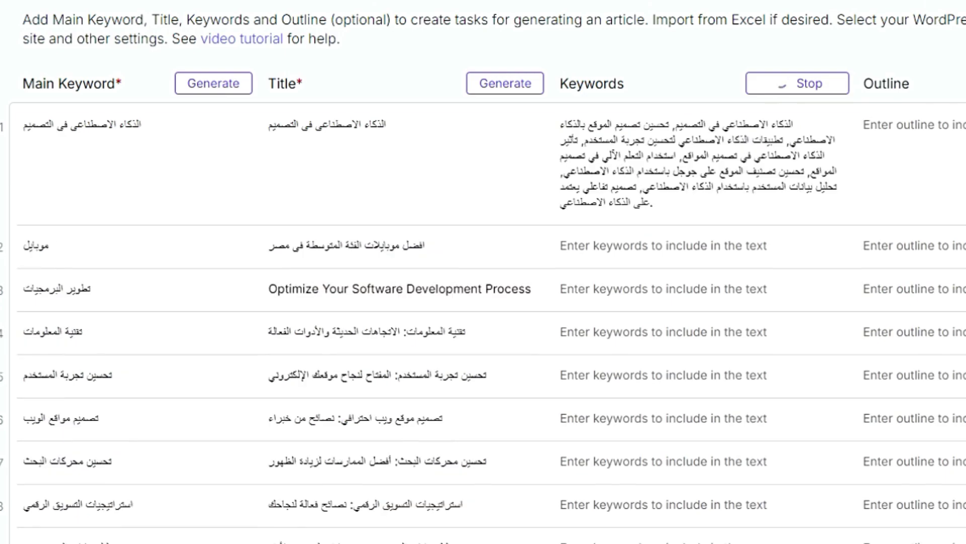
pyautogui.click(897, 83)
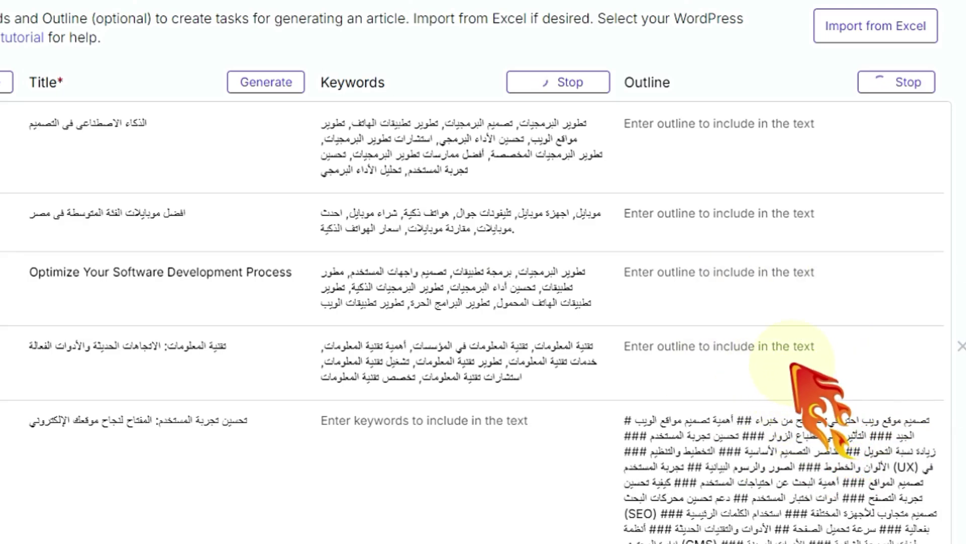
pyautogui.scroll(-10, 785, 352)
pyautogui.scroll(15, 796, 297)
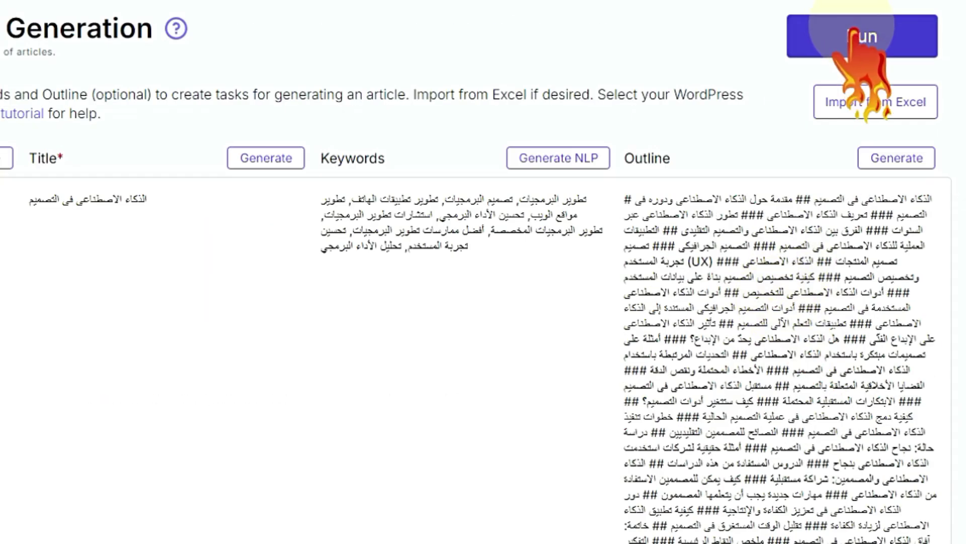
# Run the bulk generation and open the article about the best mid-range phones in Egypt from the Builder list.
pyautogui.click(853, 35)
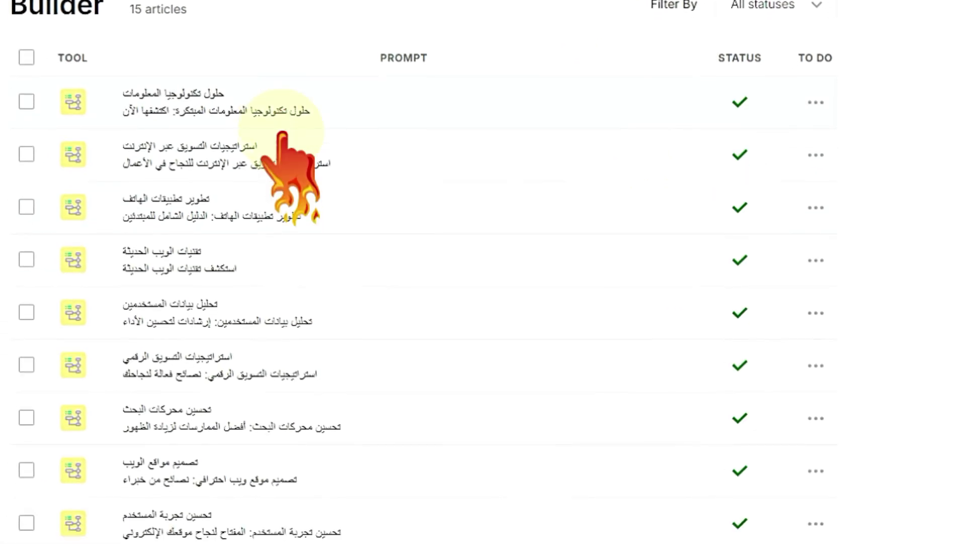
pyautogui.scroll(-3, 281, 151)
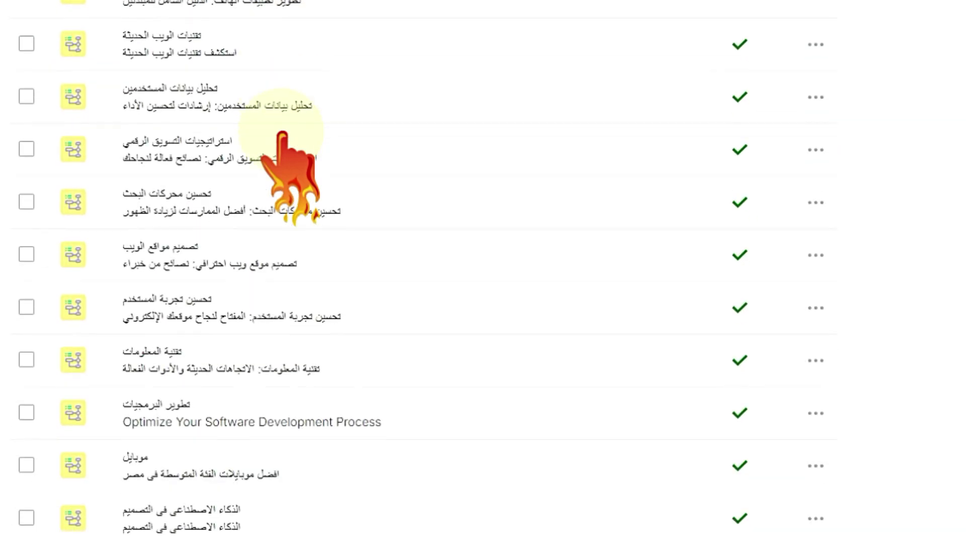
pyautogui.scroll(1, 302, 269)
pyautogui.scroll(-3, 291, 400)
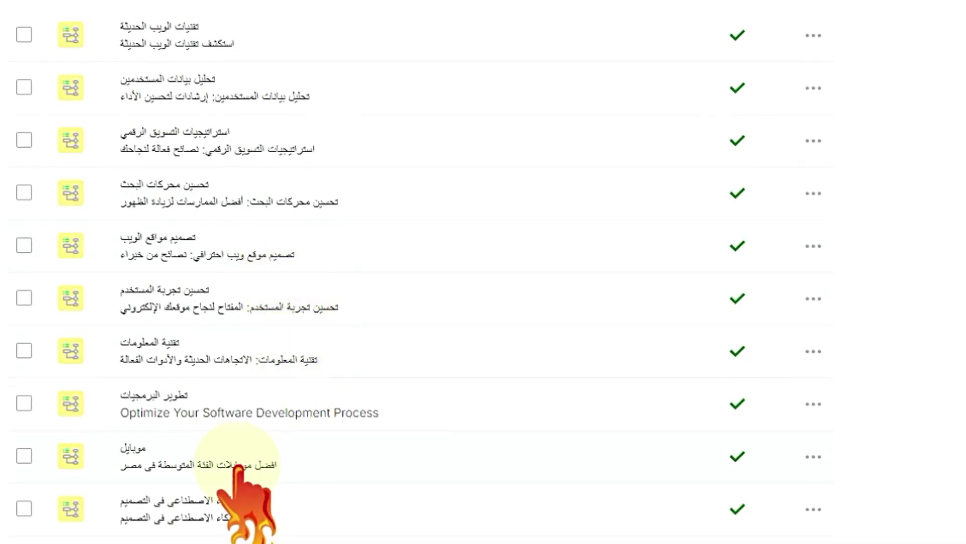
pyautogui.click(180, 462)
# Review the generated mid-range phones article, including its phone recommendations, comparison tables, buying advice and FAQ.
pyautogui.scroll(-5, 554, 222)
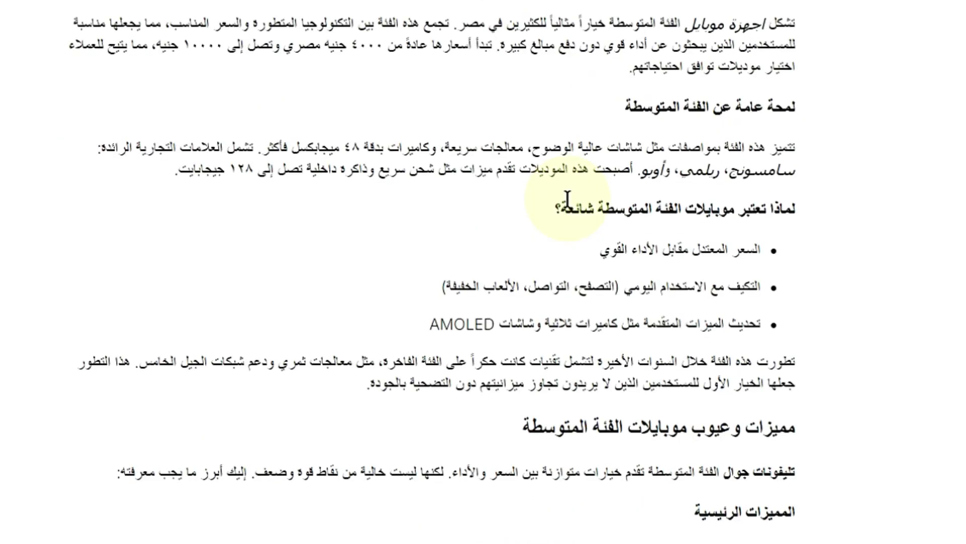
pyautogui.scroll(-4, 544, 201)
pyautogui.scroll(-10, 566, 197)
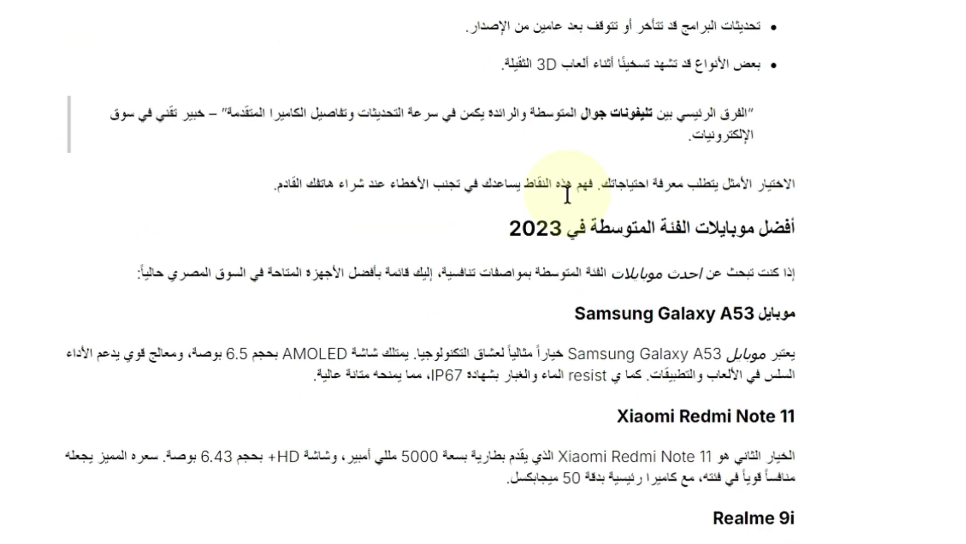
pyautogui.moveTo(795, 122); pyautogui.dragTo(564, 140)
pyautogui.click(550, 159)
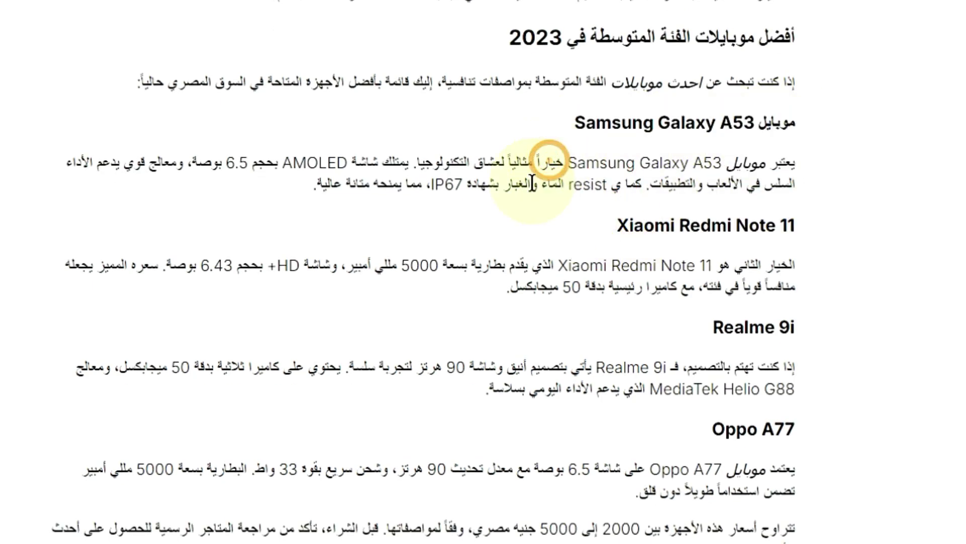
pyautogui.scroll(-10, 532, 184)
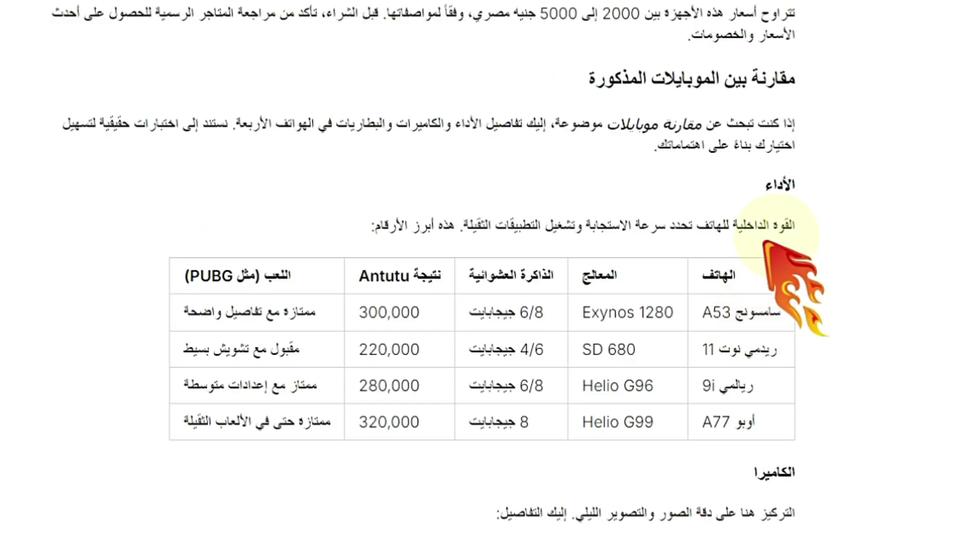
pyautogui.scroll(-12, 529, 387)
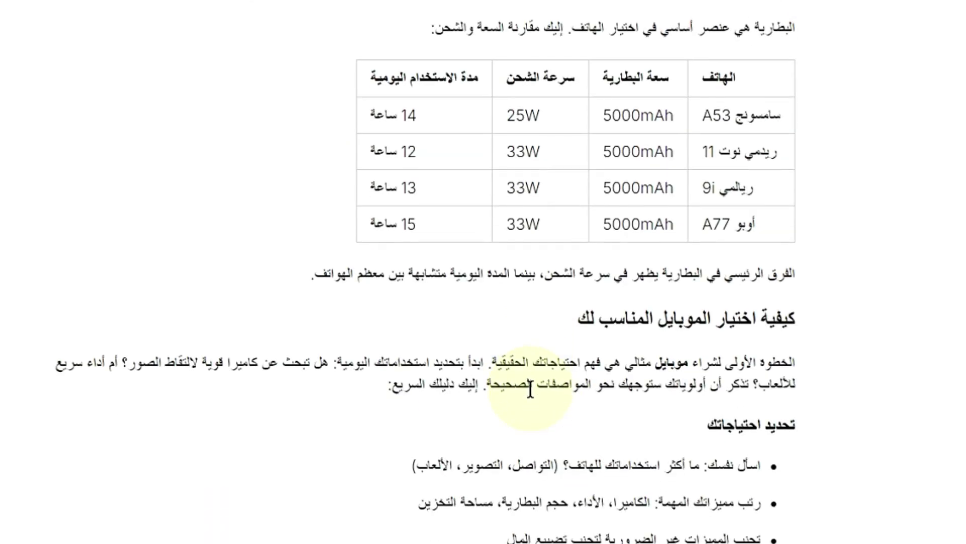
pyautogui.scroll(-15, 531, 388)
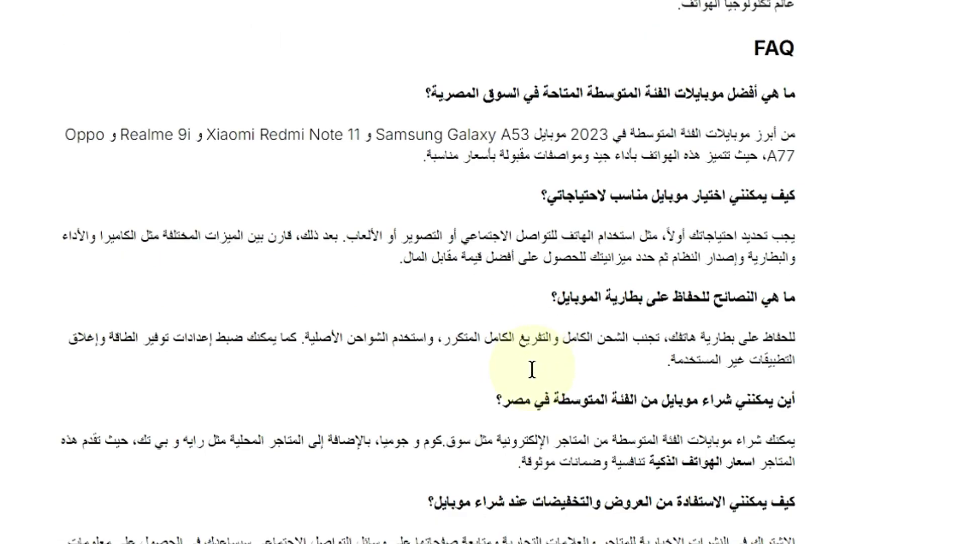
pyautogui.scroll(-5, 532, 371)
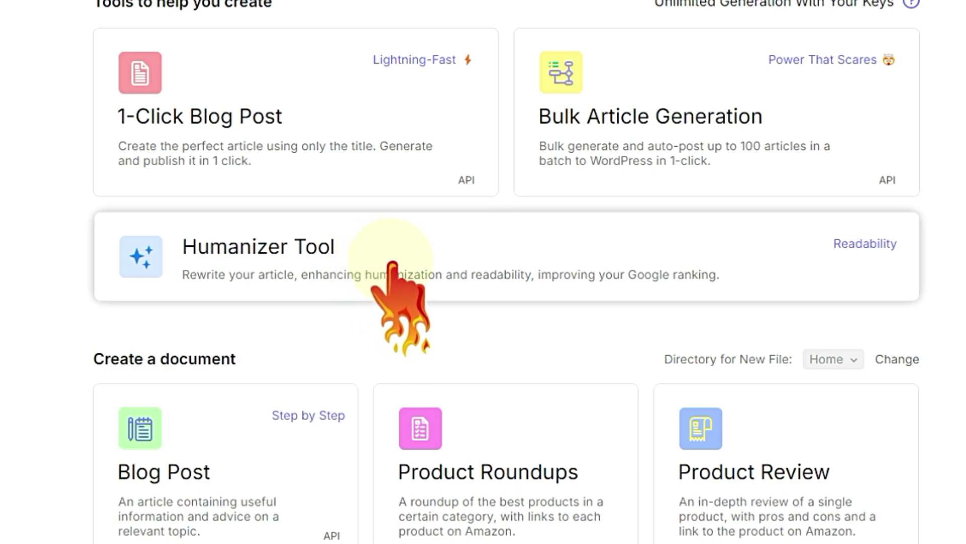
# Open the Humanizer Tool and fill its input text with the AI chat's article on the best mid-range phones in Egypt.
pyautogui.click(394, 264)
pyautogui.click(474, 289)
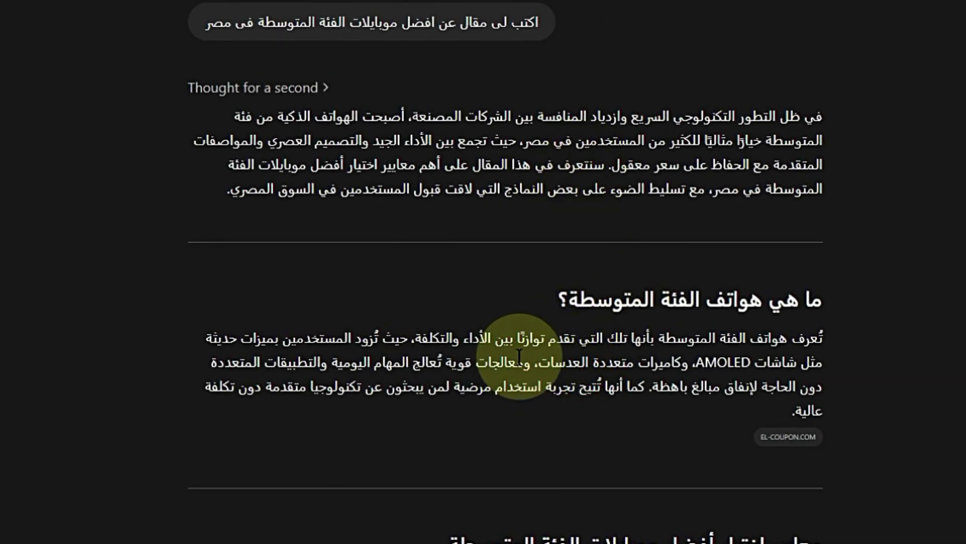
pyautogui.scroll(-20, 520, 363)
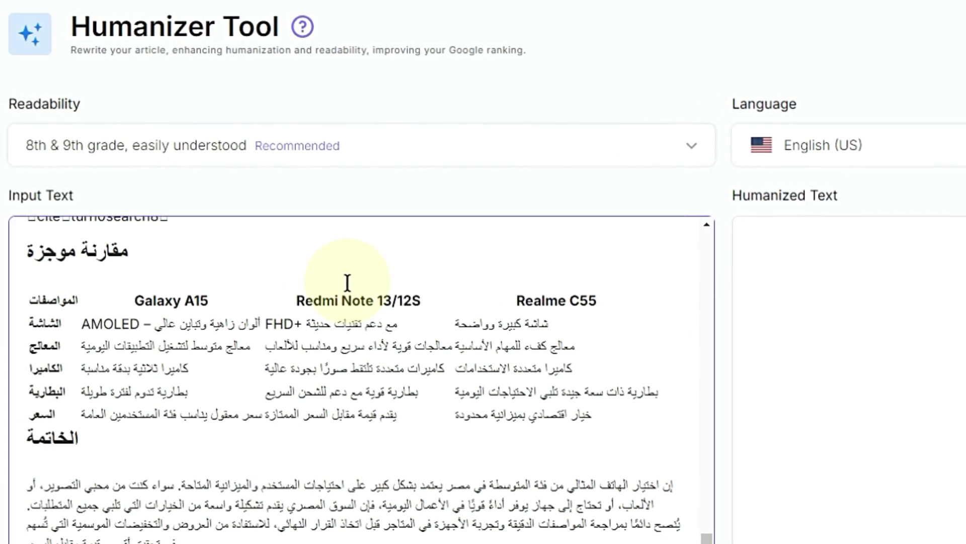
# Set the language to Arabic, keep the readability at 8th & 9th grade, and humanize the phone article.
pyautogui.click(835, 145)
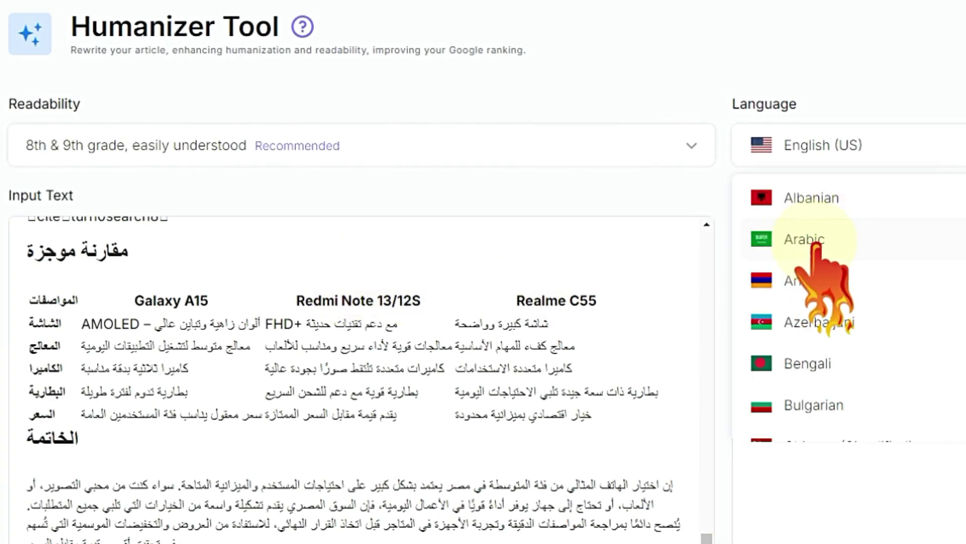
pyautogui.click(820, 238)
pyautogui.click(438, 147)
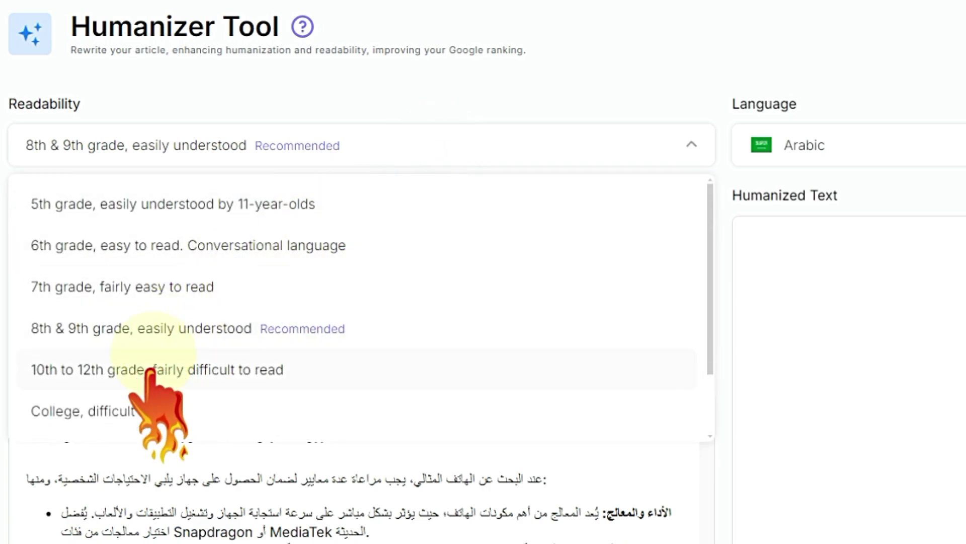
pyautogui.click(689, 146)
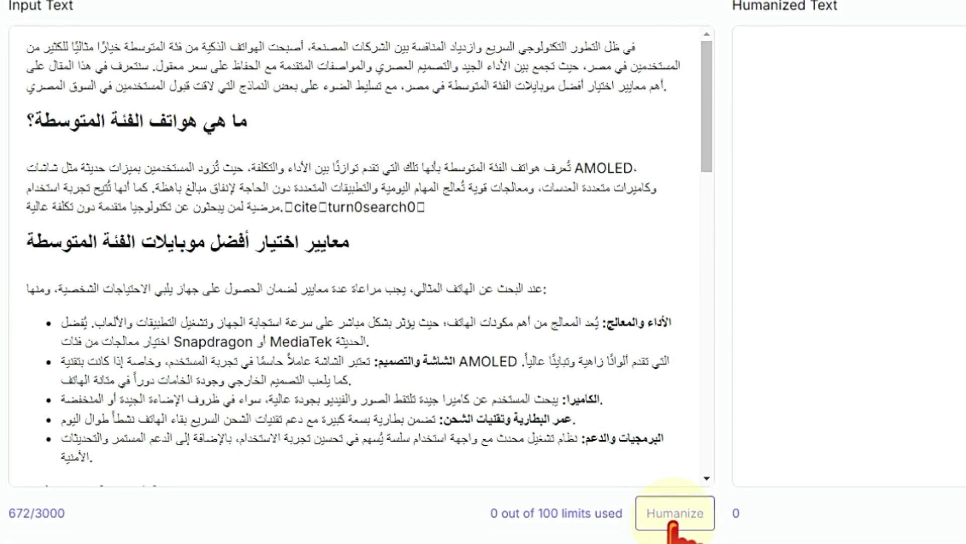
pyautogui.click(674, 519)
# Look through the humanized text, from the selection criteria to the phone models and the short comparison.
pyautogui.scroll(-10, 530, 217)
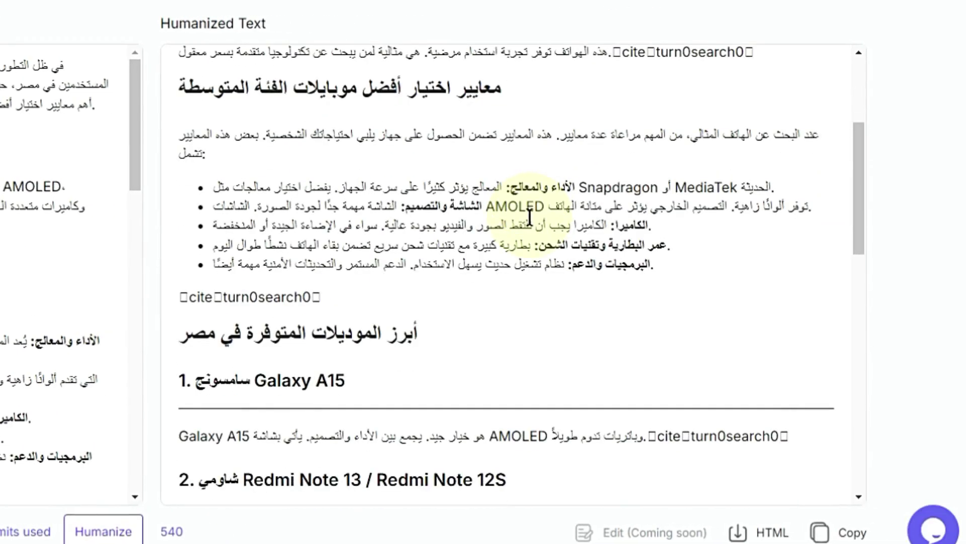
pyautogui.scroll(-9, 530, 217)
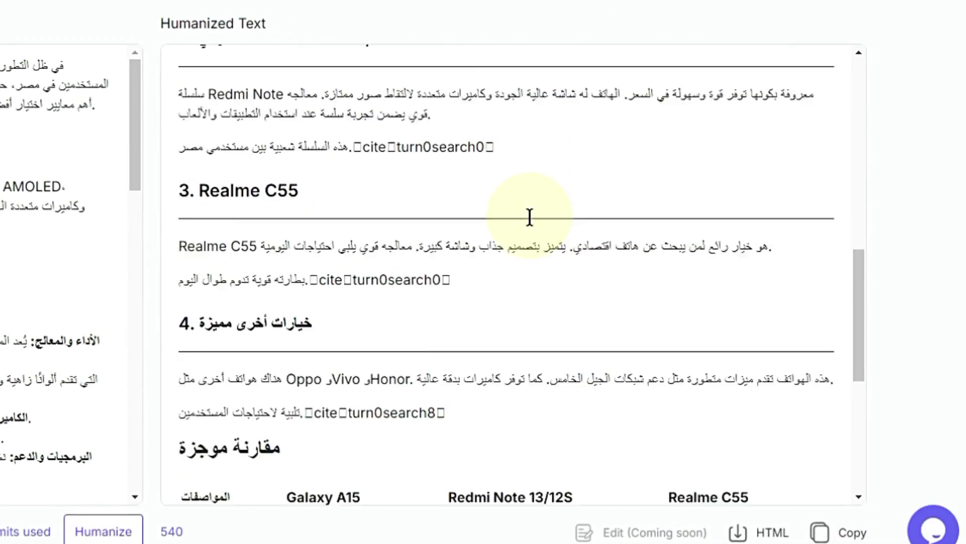
pyautogui.scroll(-3, 530, 217)
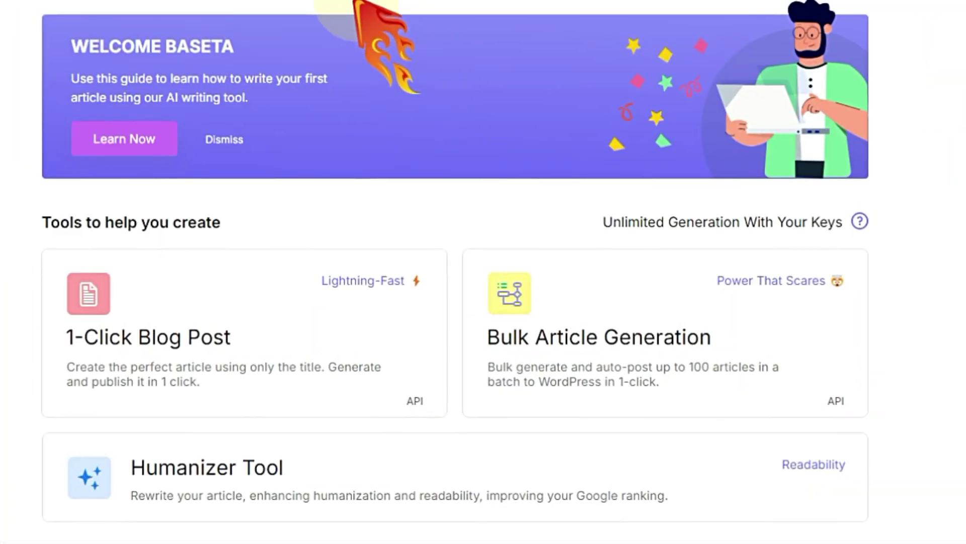
# Start adding a brand voice and examine its three source options: Add text, Web Scrape and Upload a file.
pyautogui.scroll(3, 282, 25)
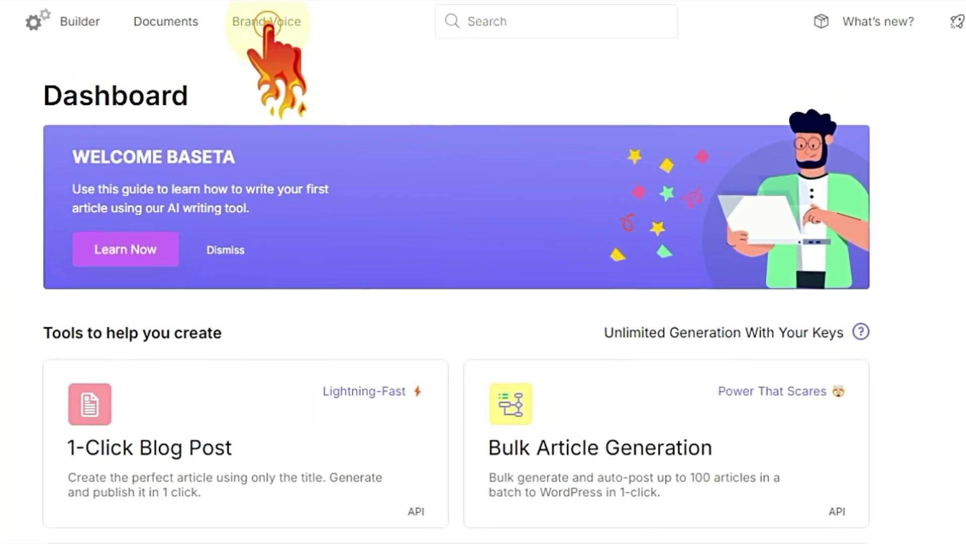
pyautogui.click(268, 23)
pyautogui.click(456, 277)
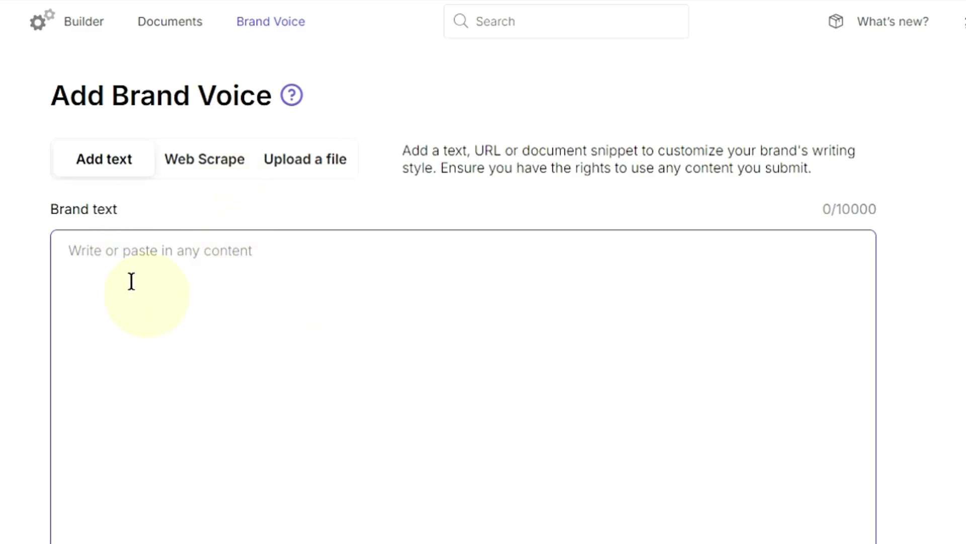
pyautogui.click(194, 159)
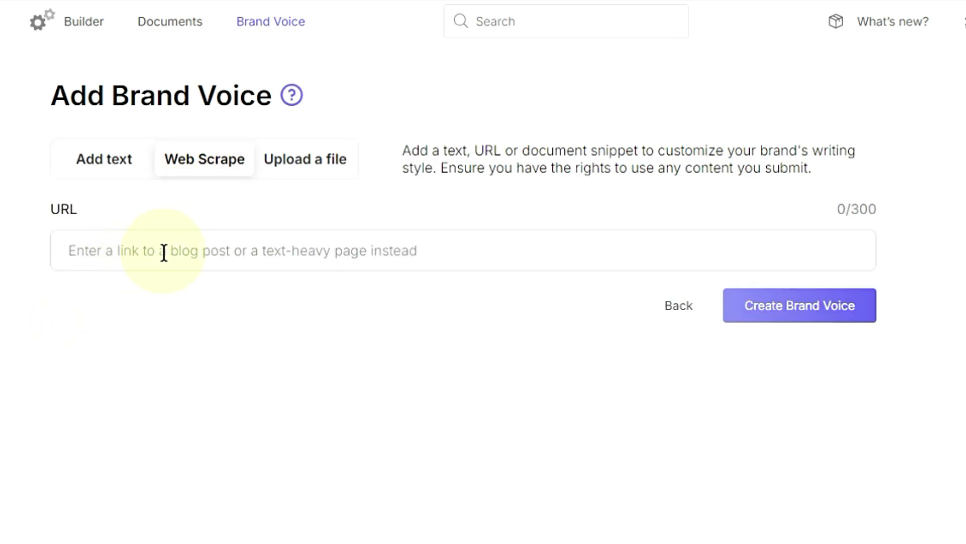
pyautogui.click(303, 160)
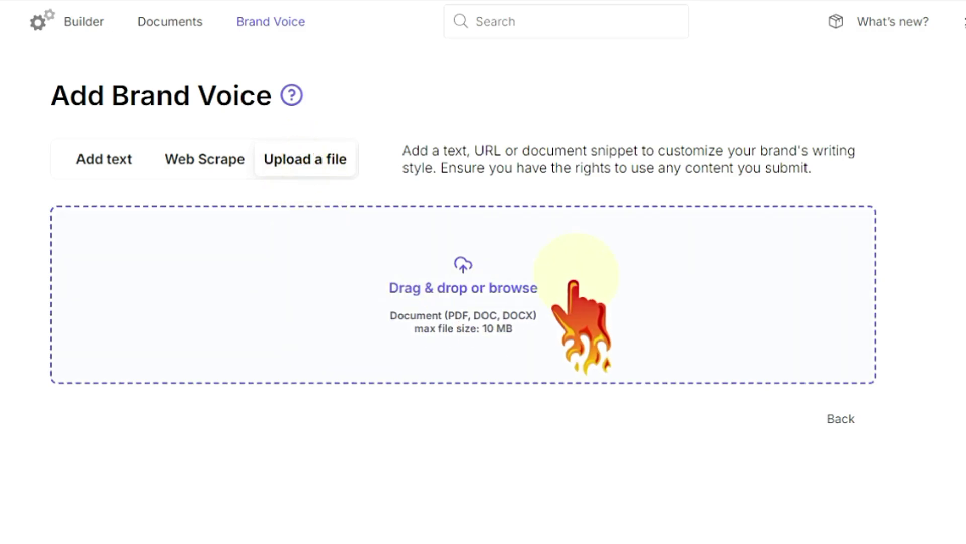
# Open the account's Integrations settings and examine the OpenAI and Anthropic API key fields.
pyautogui.click(932, 21)
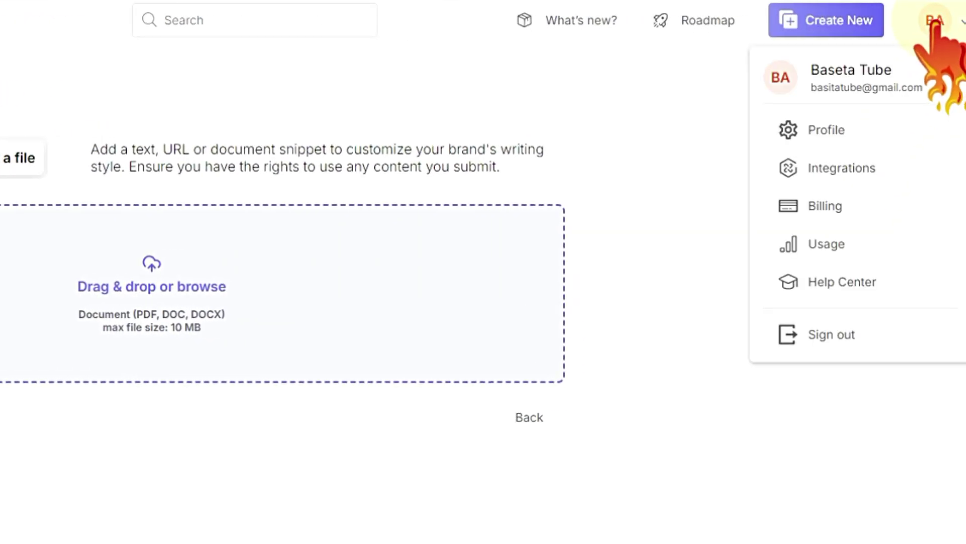
pyautogui.click(850, 172)
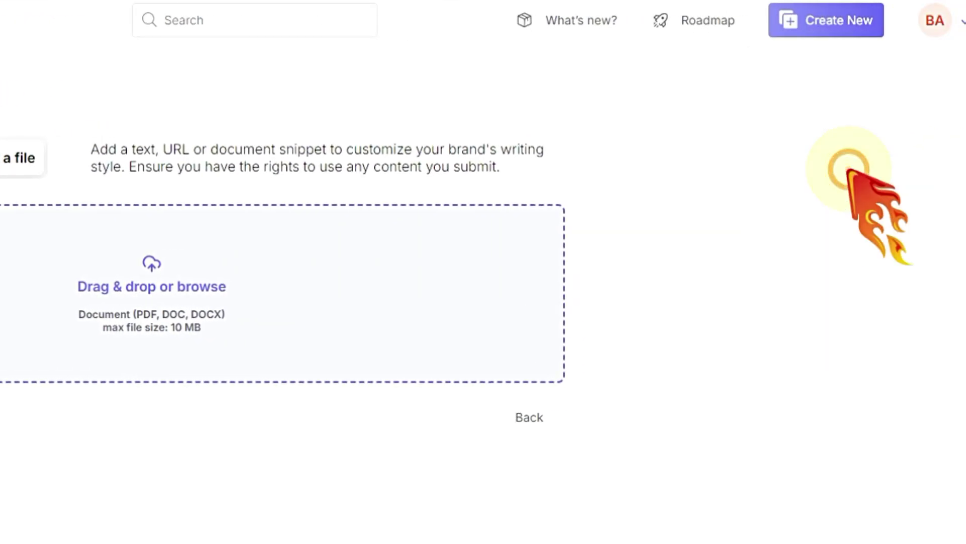
pyautogui.click(371, 350)
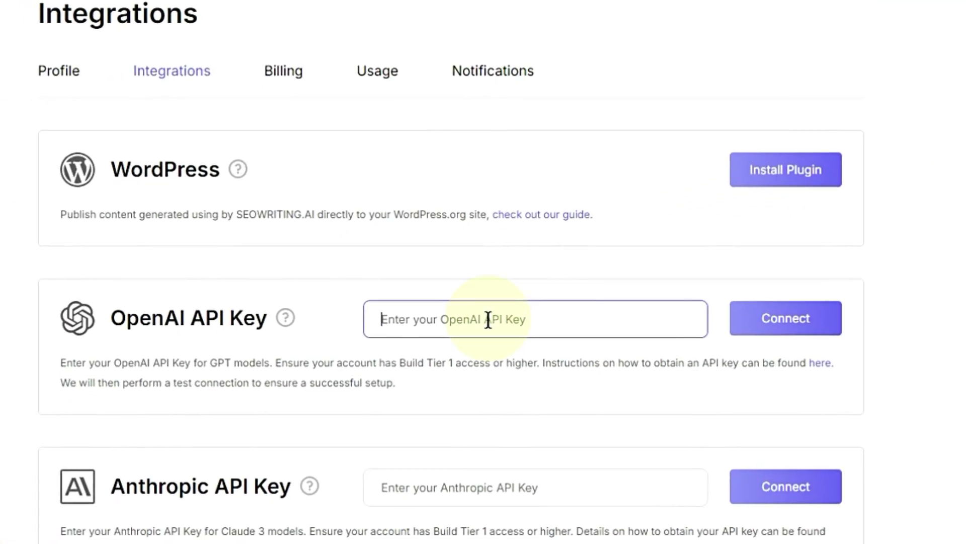
pyautogui.click(418, 487)
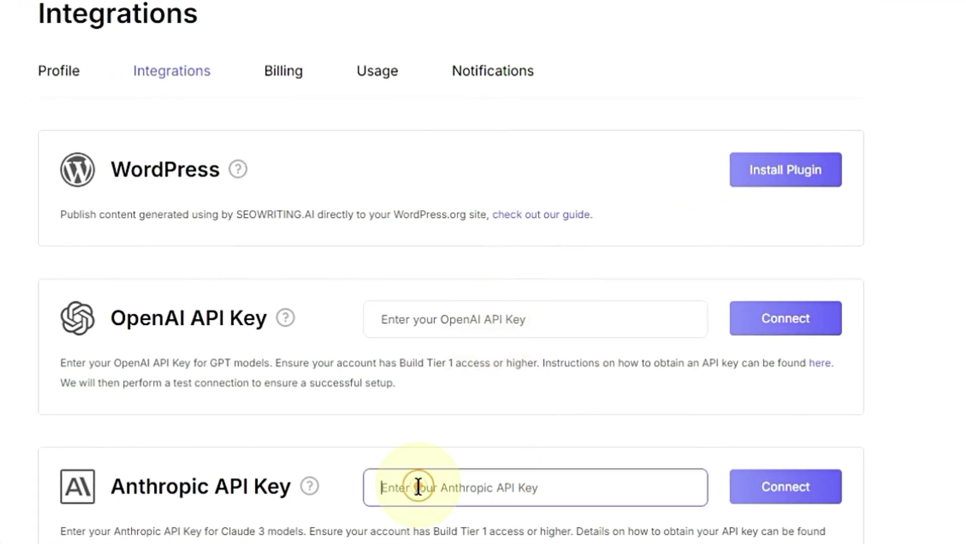
pyautogui.click(444, 319)
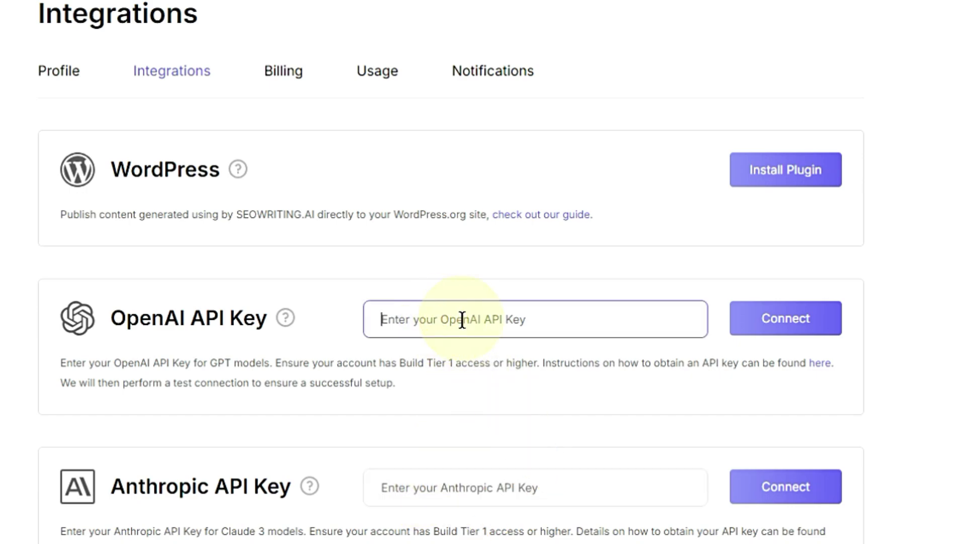